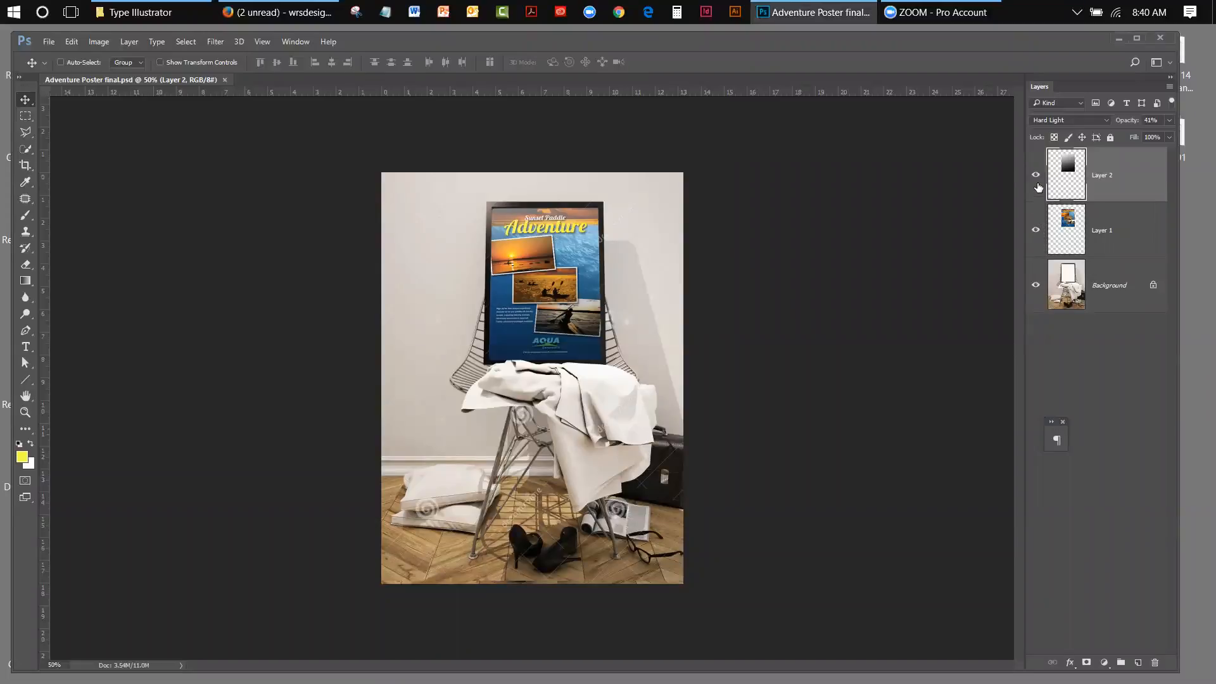
# - Hide Layer 2 and Layer 1 to view the empty frame, and show both layers again
pyautogui.click(1037, 177)
pyautogui.click(1038, 229)
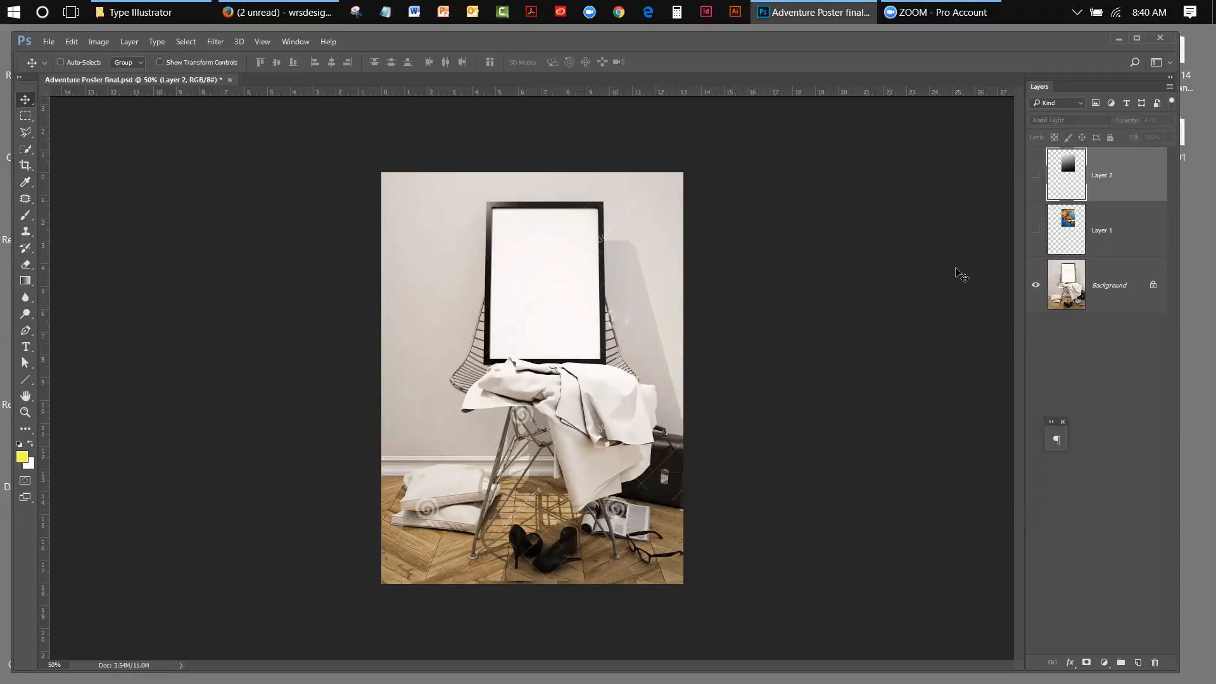
pyautogui.click(1037, 232)
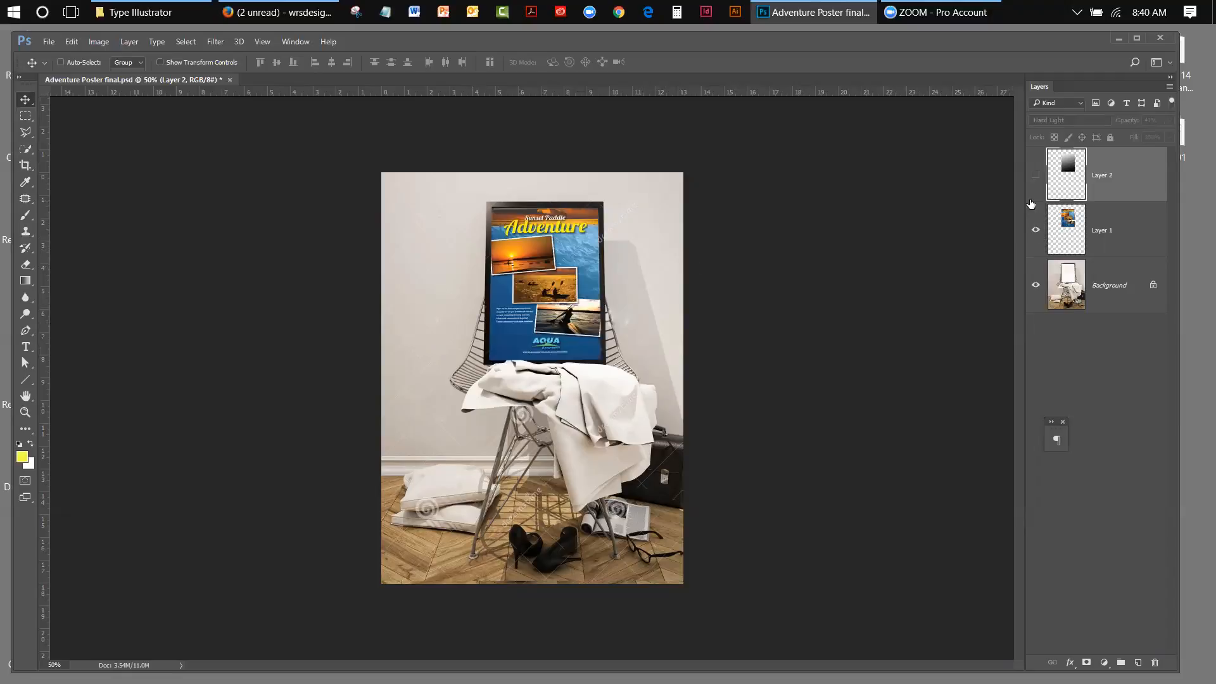
pyautogui.click(1037, 174)
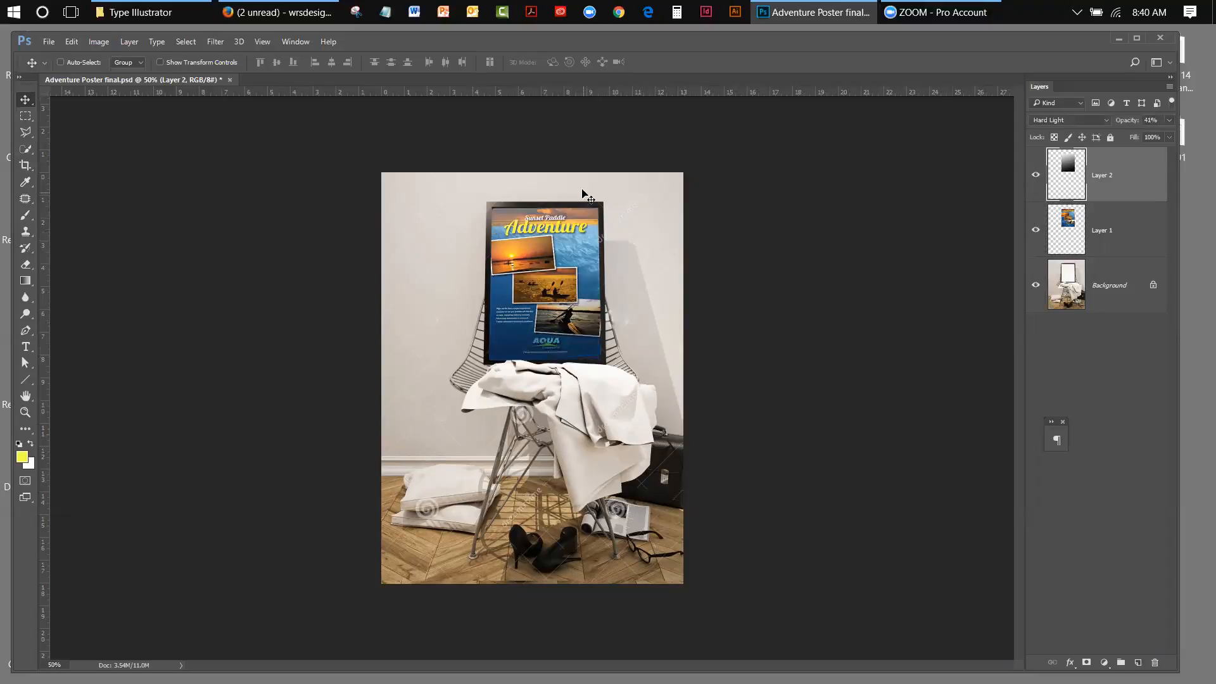
# - Close Adventure Poster final.psd without saving and open the recent file Adventure Poster start.psd
pyautogui.click(230, 80)
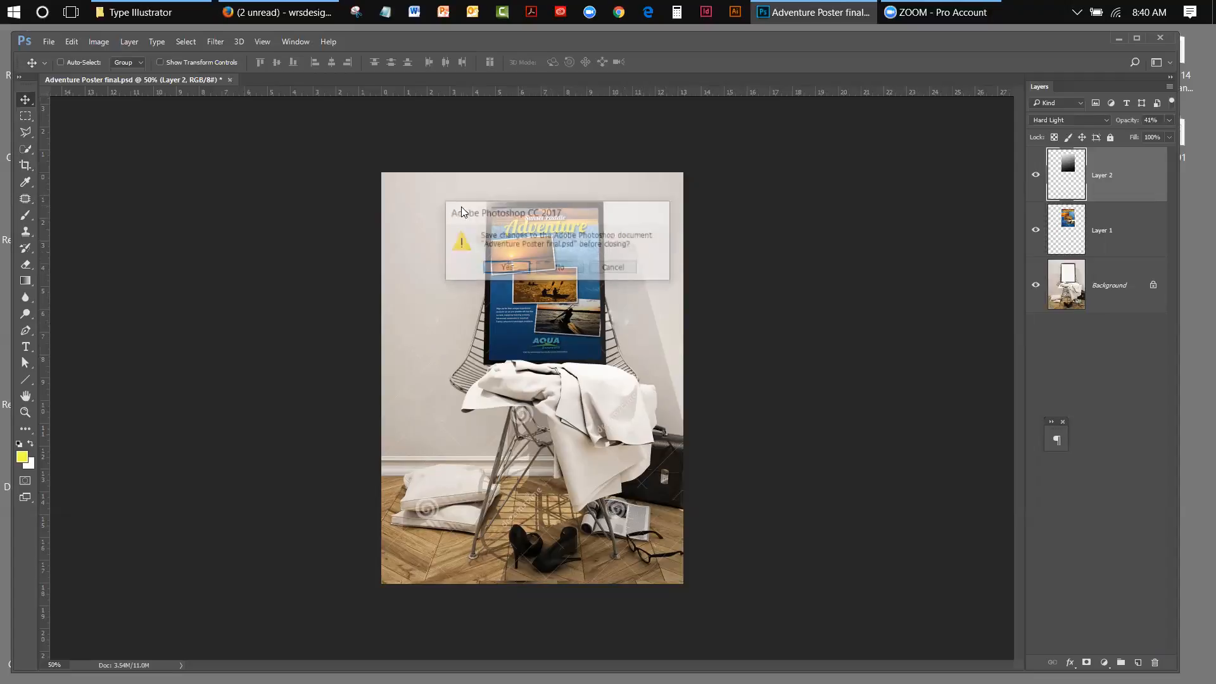
pyautogui.click(574, 267)
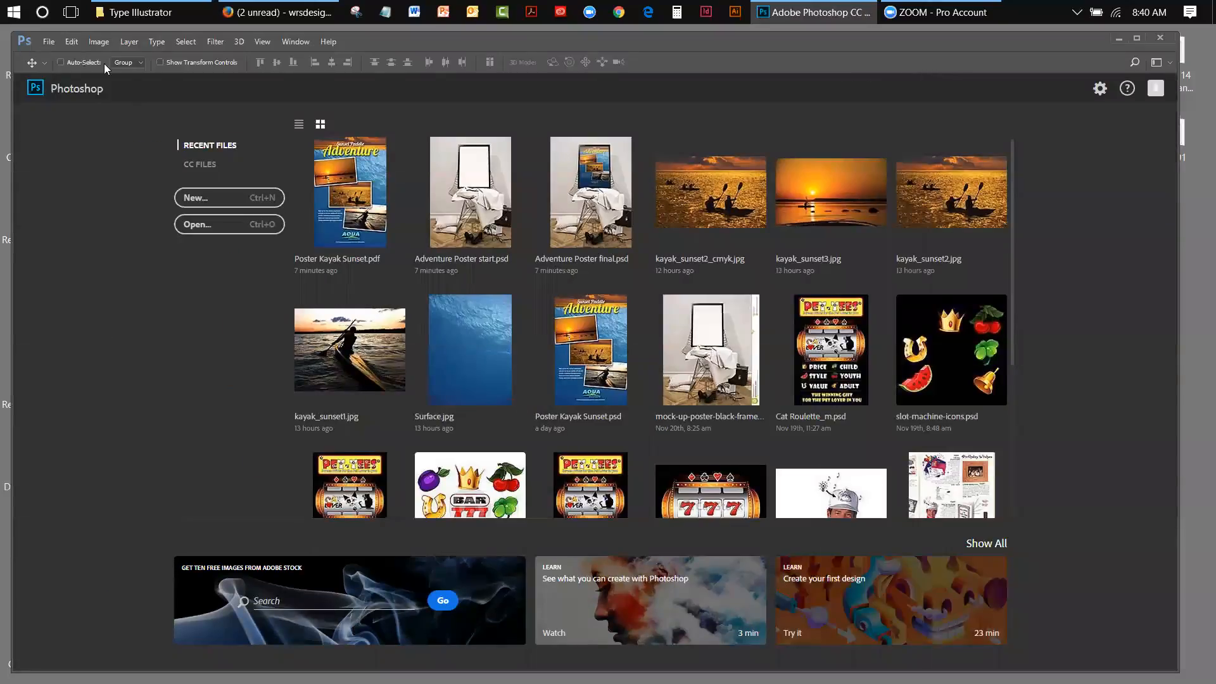
pyautogui.click(453, 190)
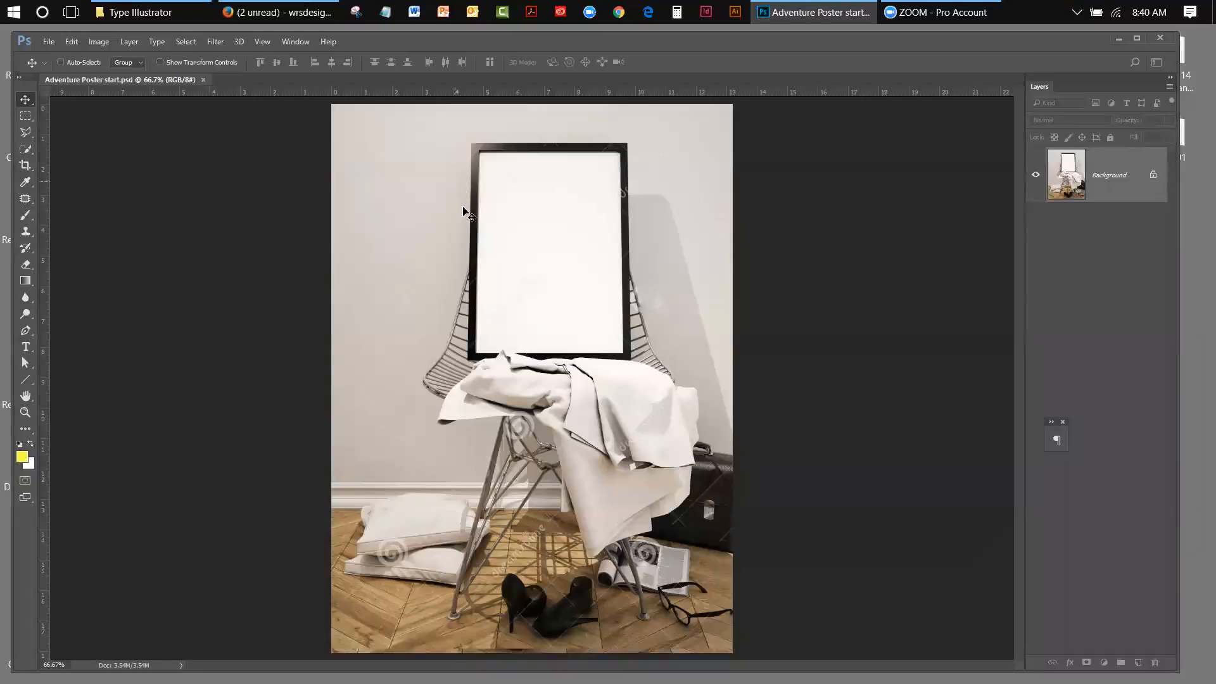
# - Open the recent file Poster Kayak Sunset.pdf, importing its page at 11 × 17 inches, 300 pixels/inch, in RGB Color
pyautogui.click(49, 45)
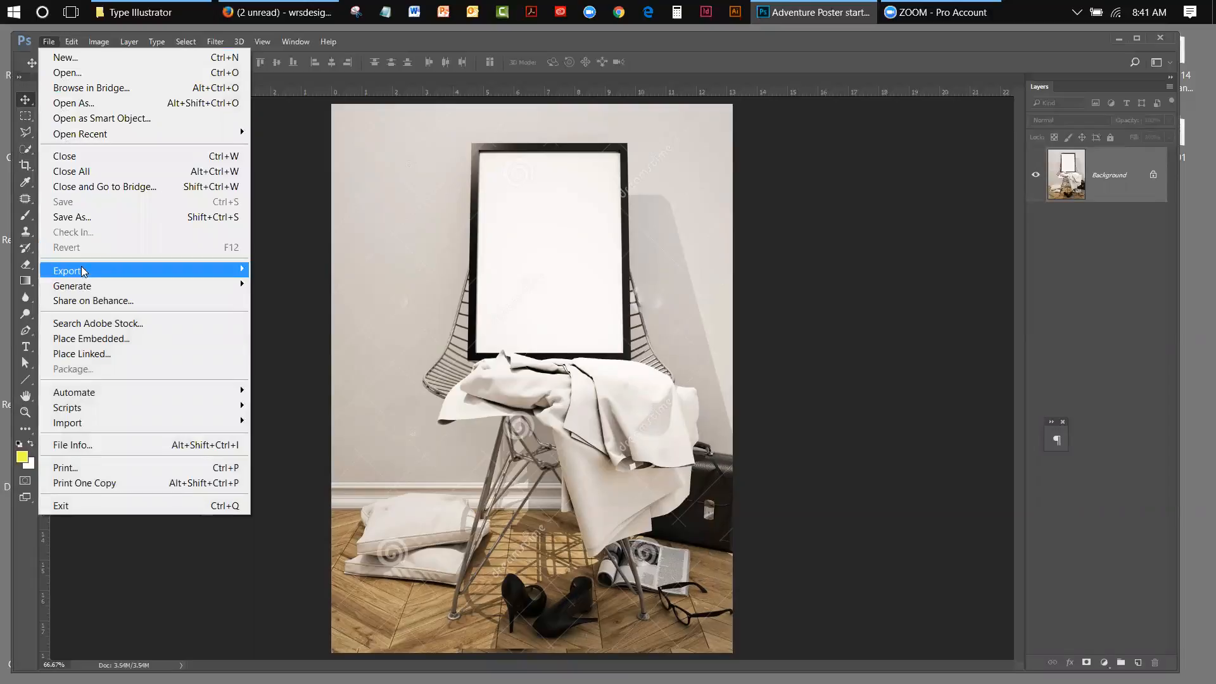
pyautogui.moveTo(81, 271)
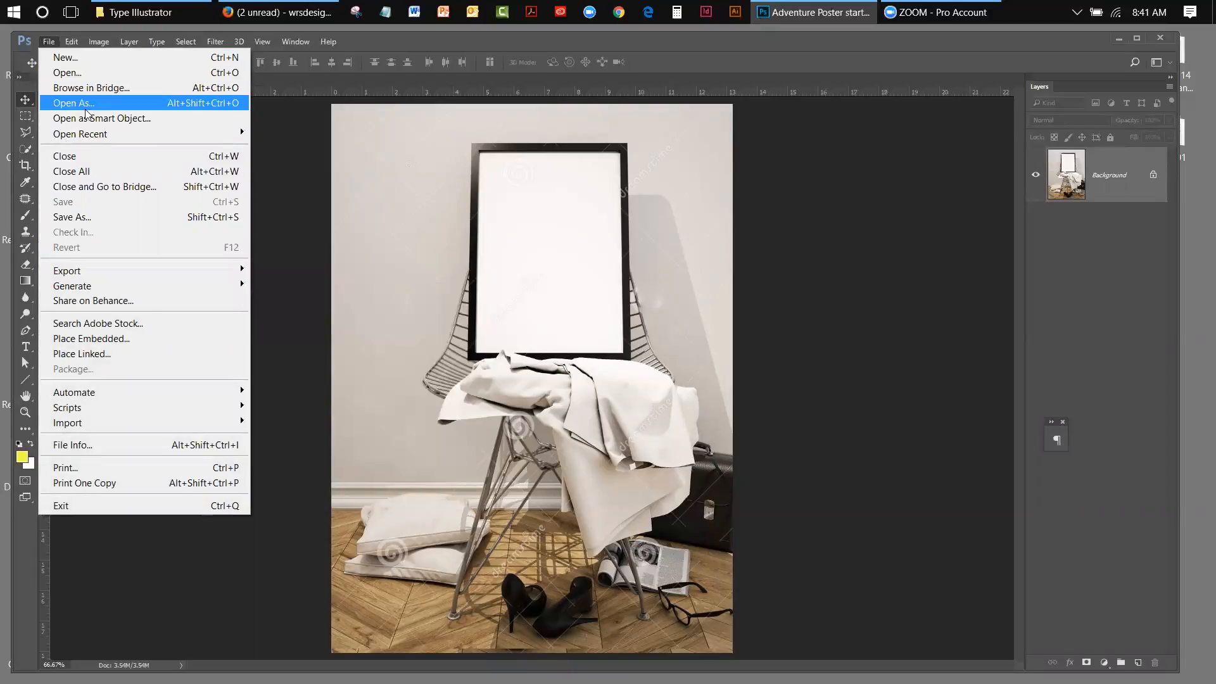
pyautogui.moveTo(86, 135)
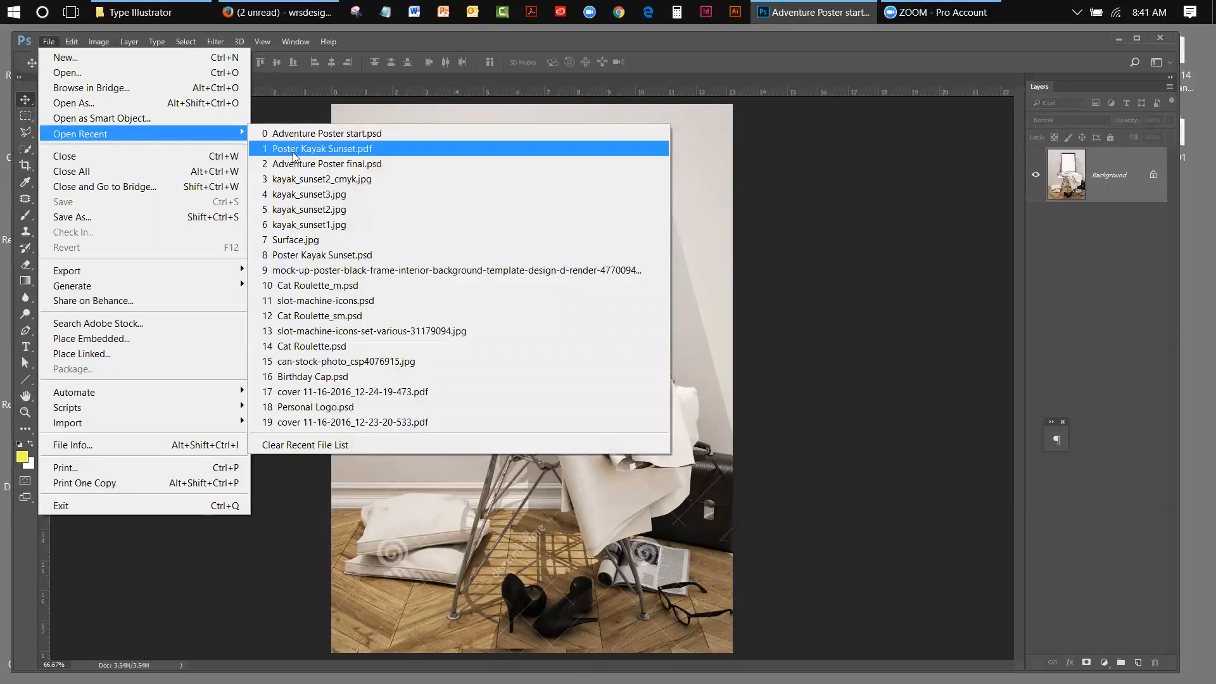
pyautogui.click(345, 150)
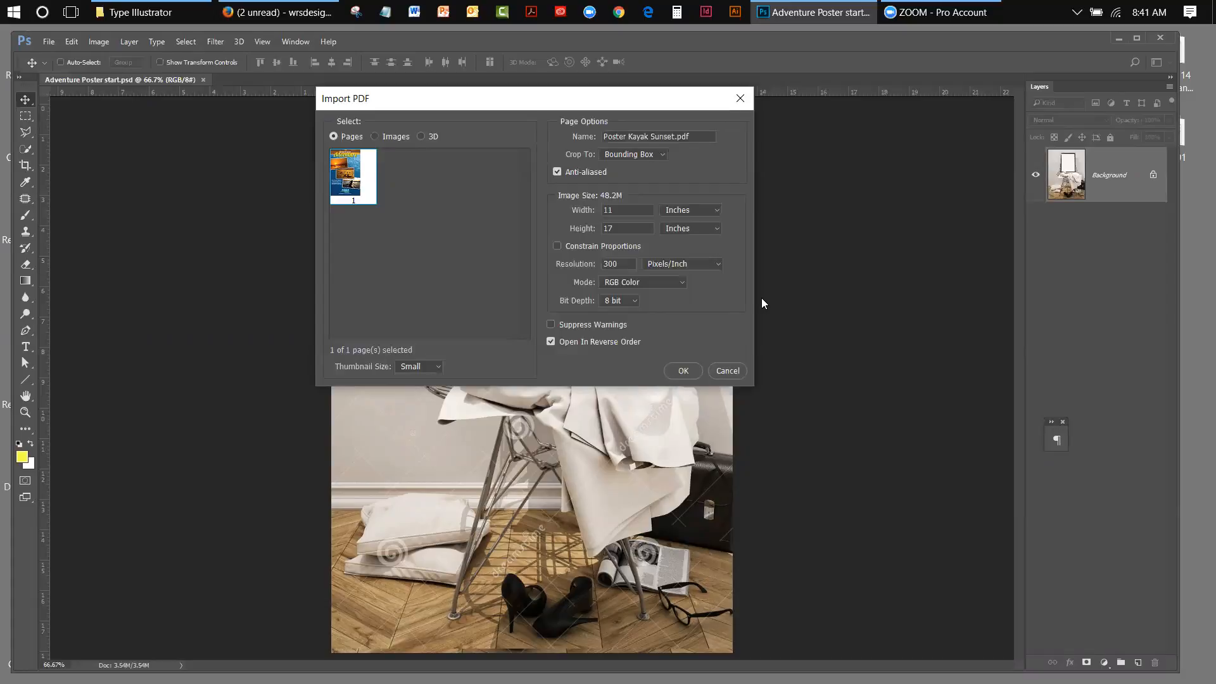
pyautogui.click(676, 371)
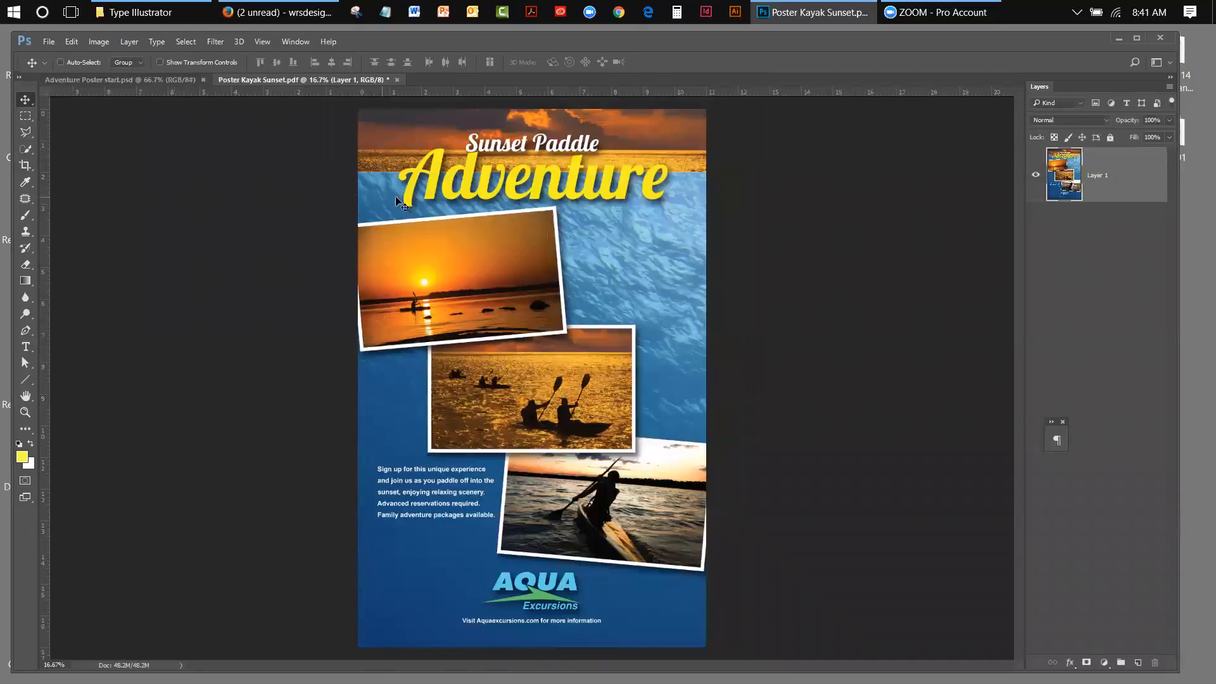
# - Compare the blank frame mock-up with the poster, and check the image size and resolution of Poster Kayak Sunset.pdf
pyautogui.click(146, 81)
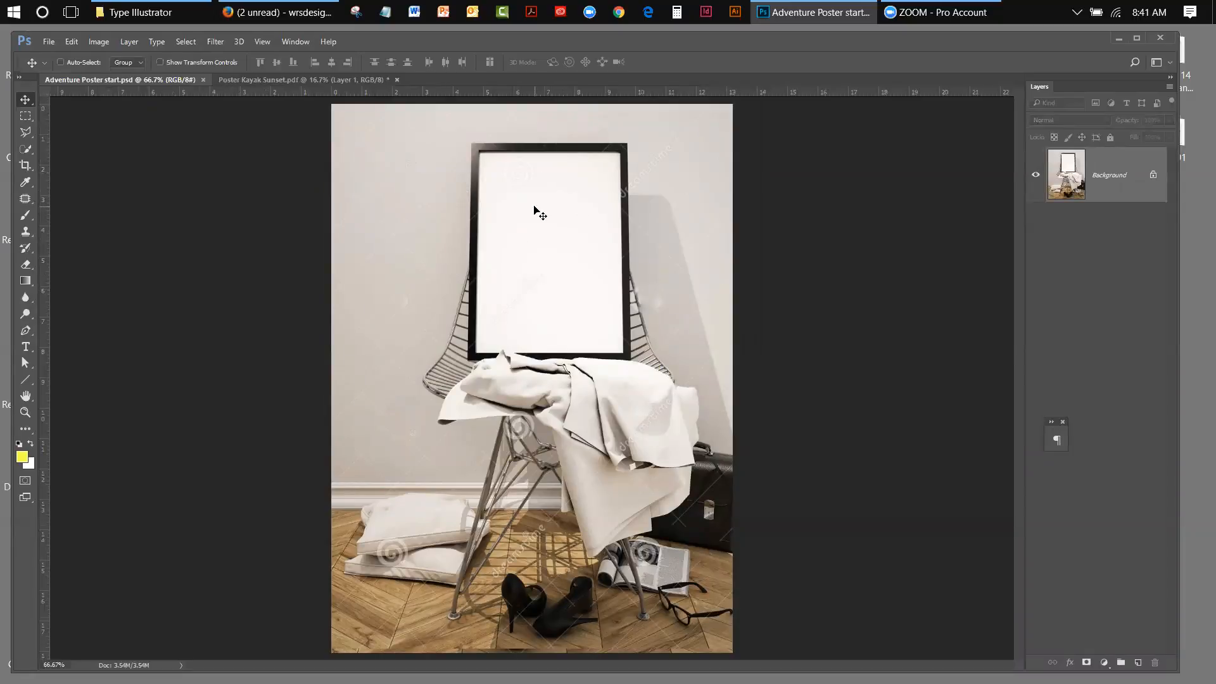
pyautogui.click(300, 80)
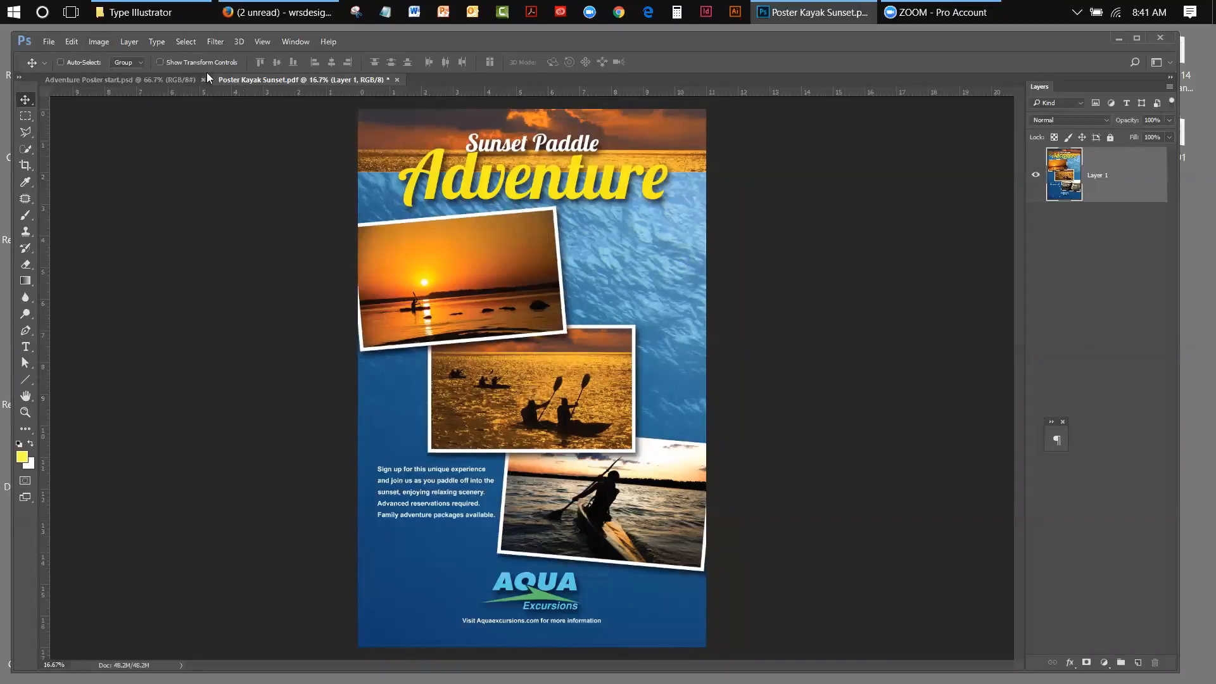
pyautogui.click(92, 41)
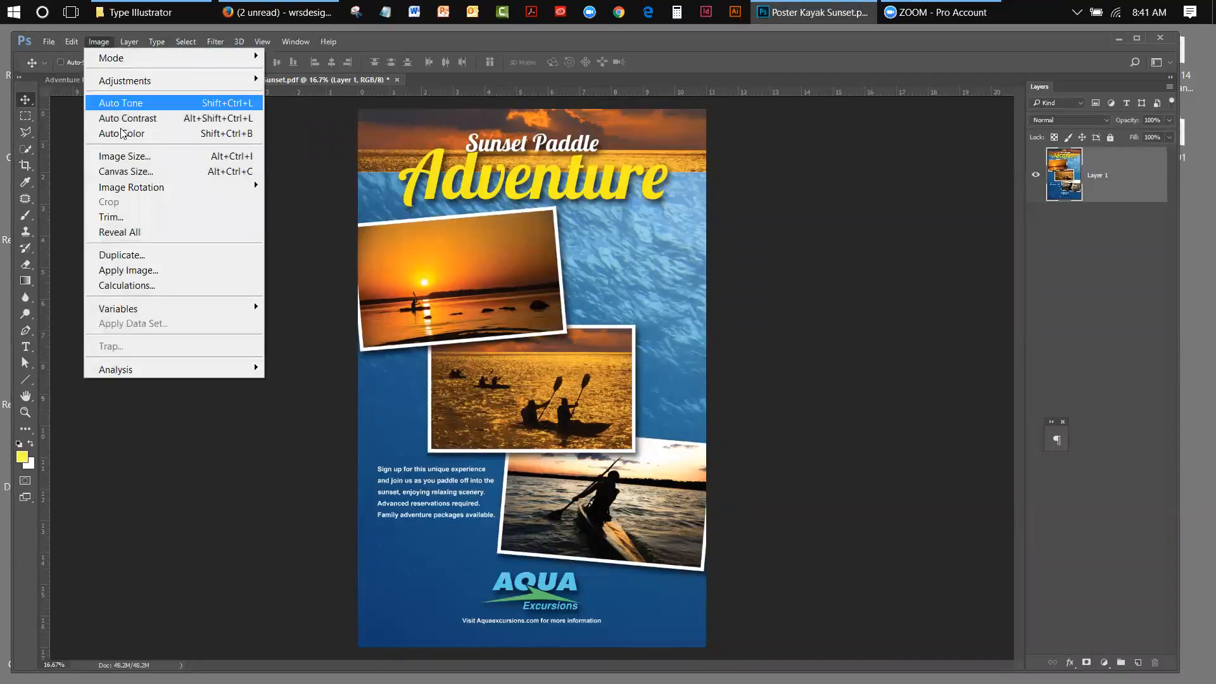
pyautogui.click(124, 157)
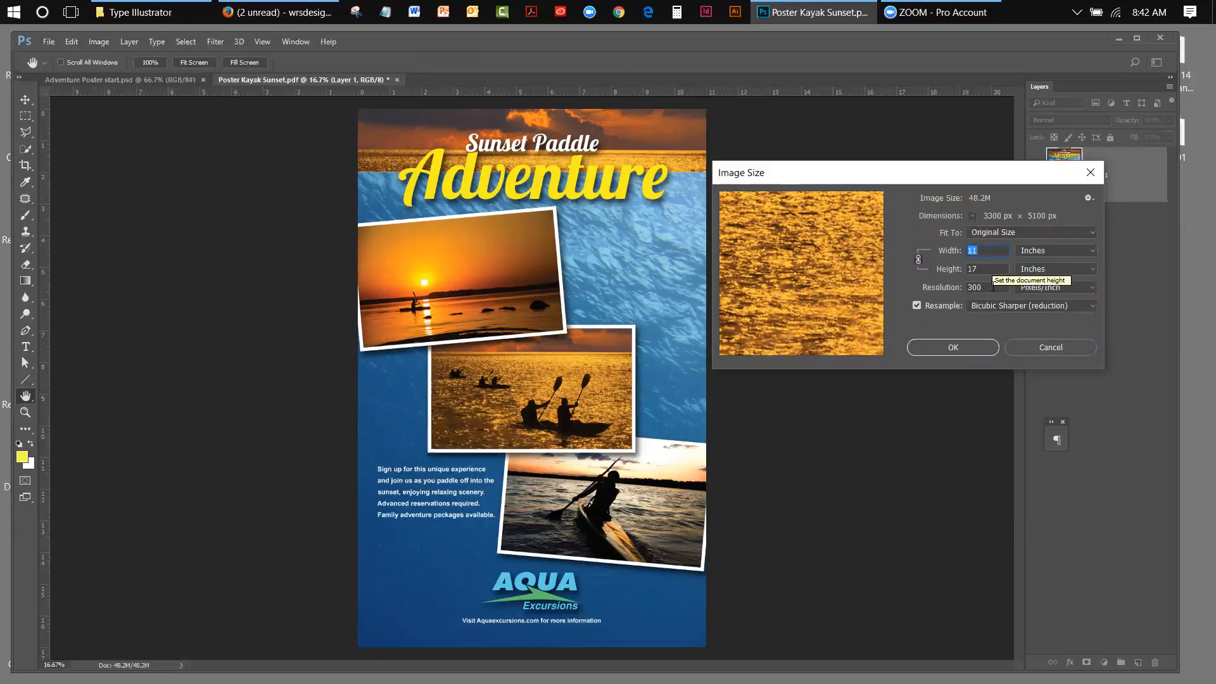
pyautogui.click(1007, 349)
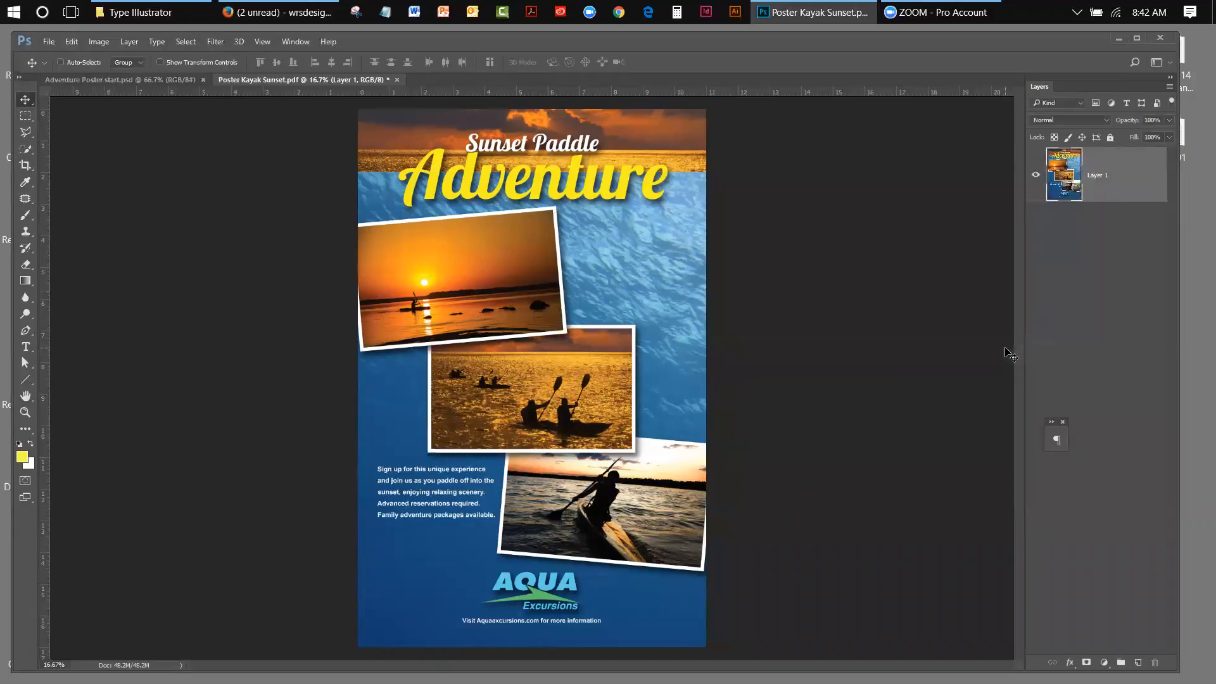
# - Check the image size and resolution of Adventure Poster start.psd without changing them
pyautogui.click(64, 81)
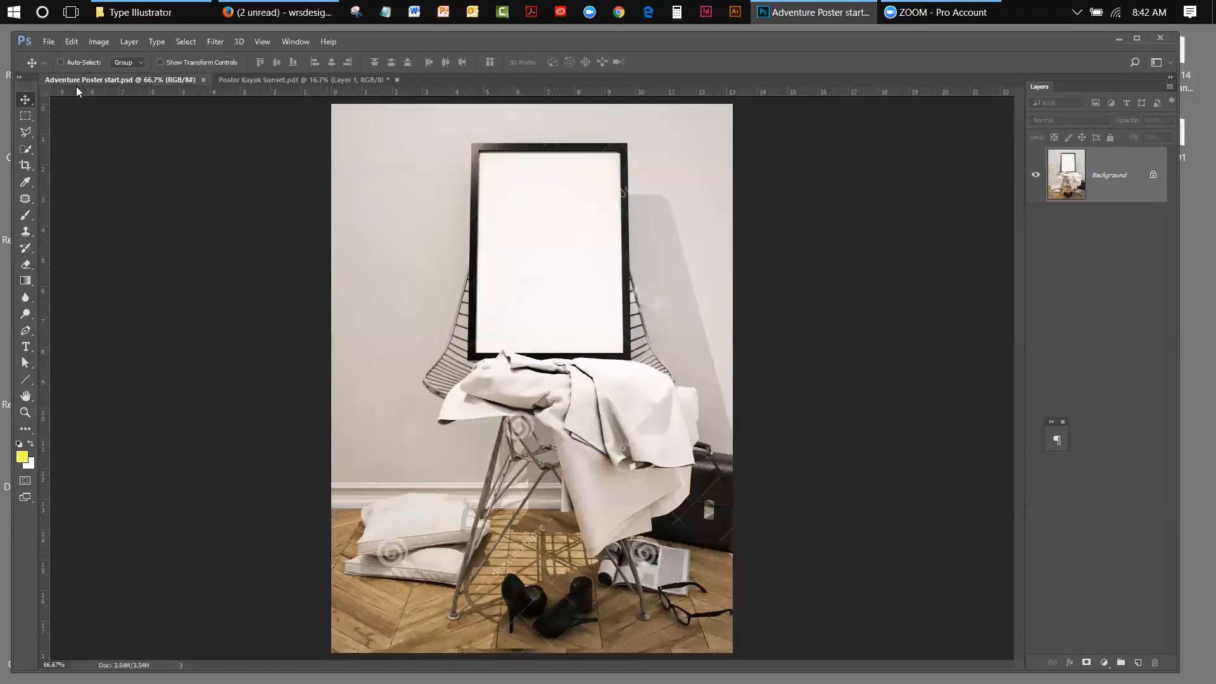
pyautogui.click(99, 42)
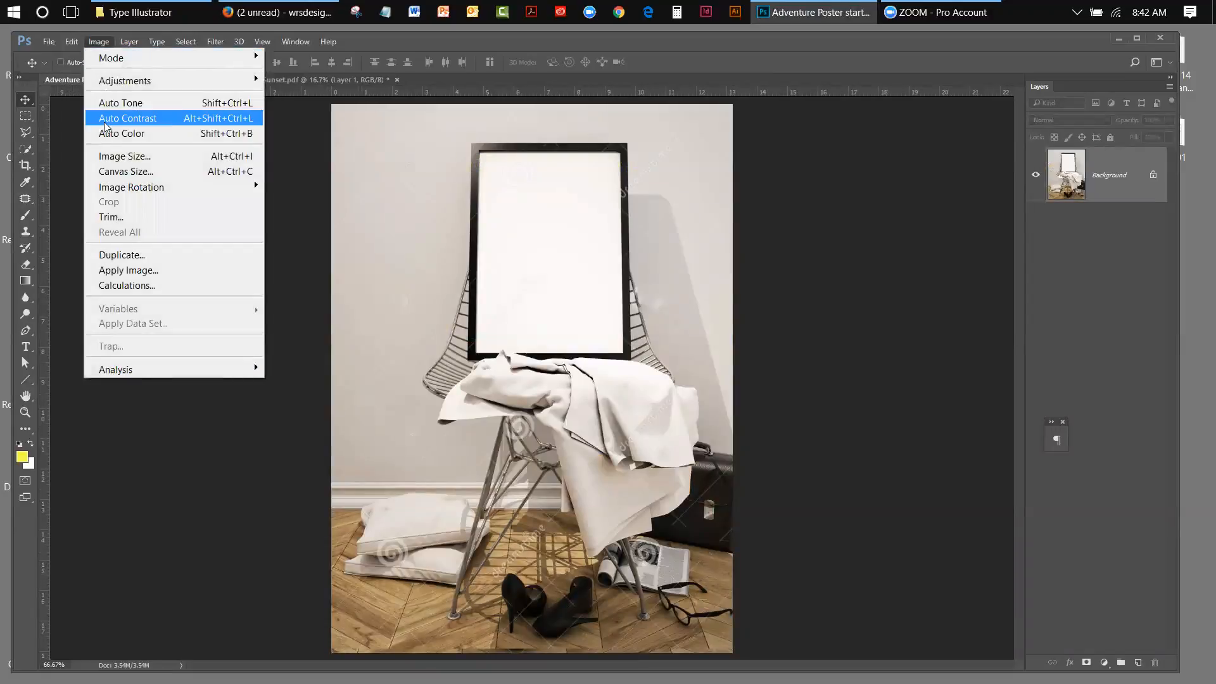
pyautogui.click(108, 156)
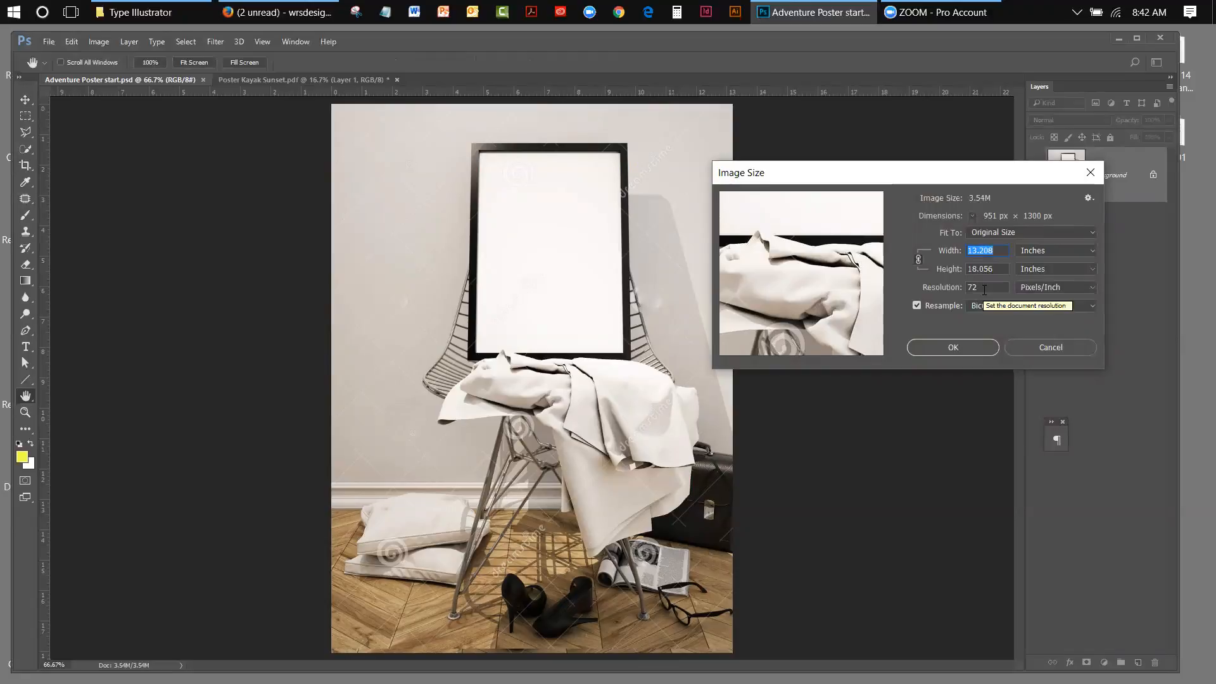
pyautogui.click(984, 289)
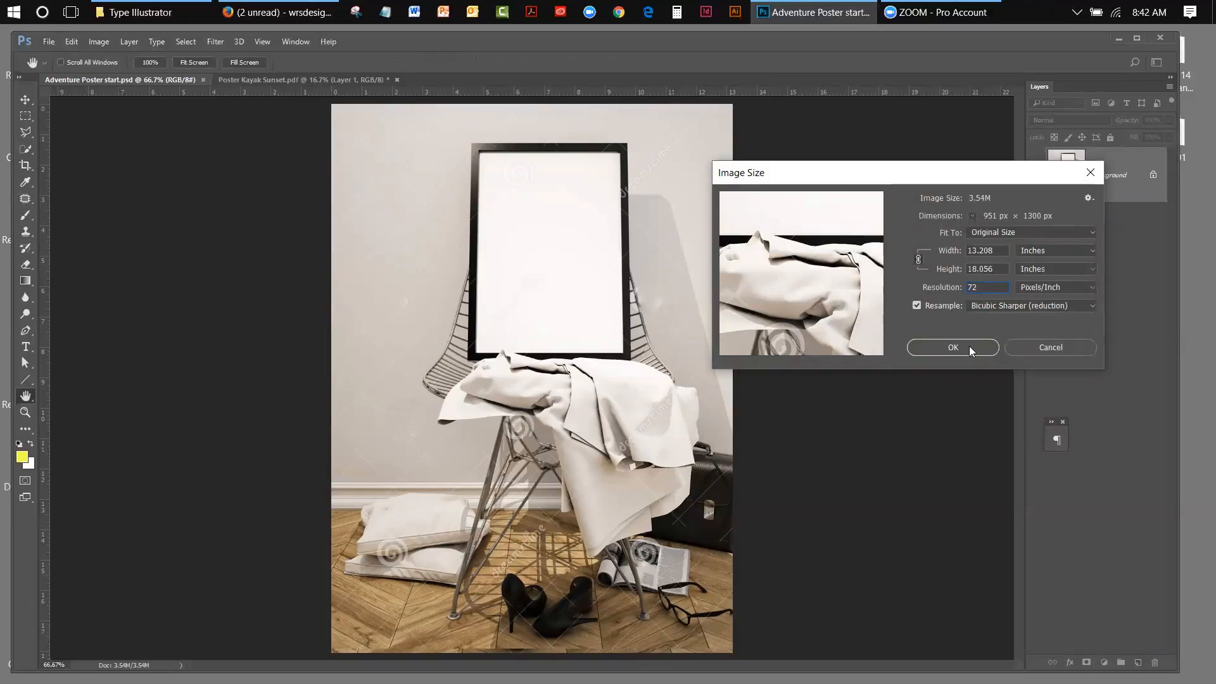
pyautogui.click(1034, 356)
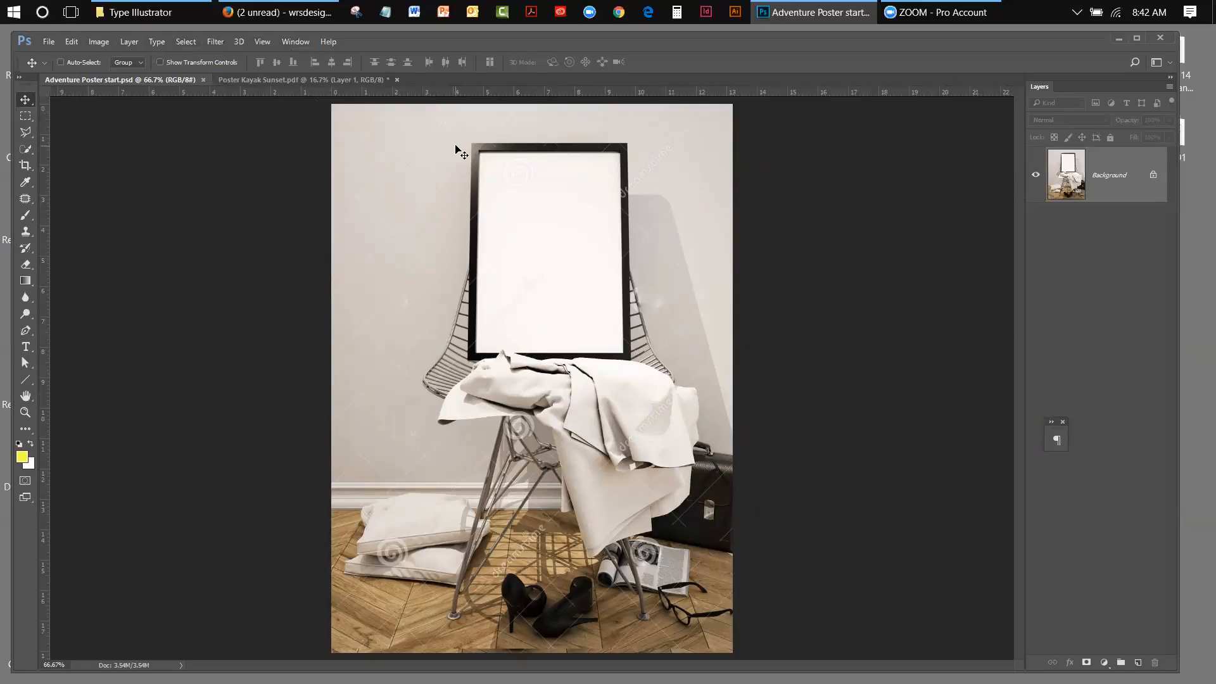
# - Tile both documents vertically and copy the poster layer from Poster Kayak Sunset.pdf into Adventure Poster start.psd
pyautogui.click(293, 42)
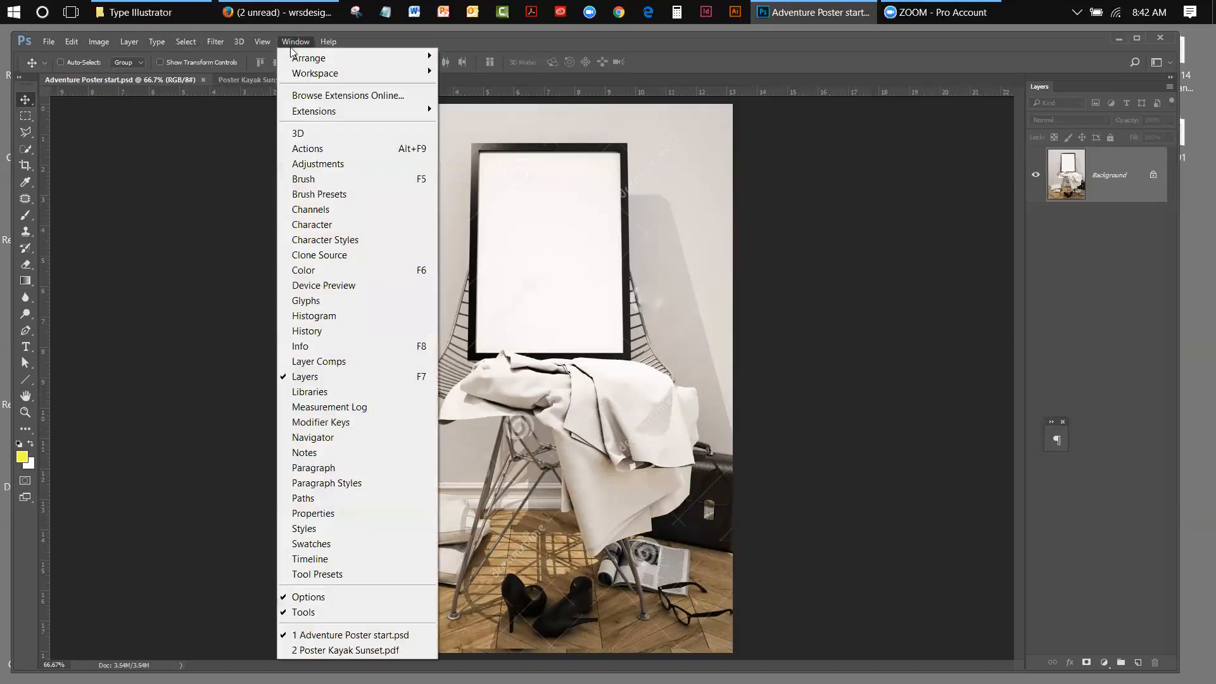
pyautogui.moveTo(297, 58)
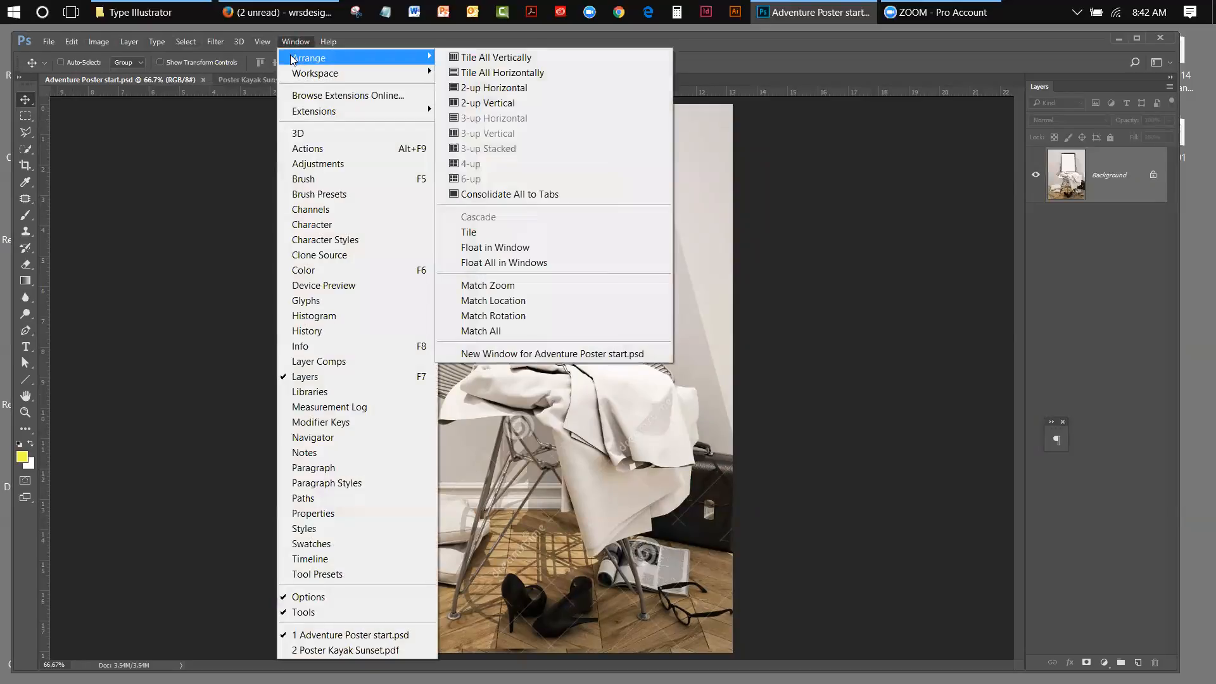
pyautogui.click(504, 58)
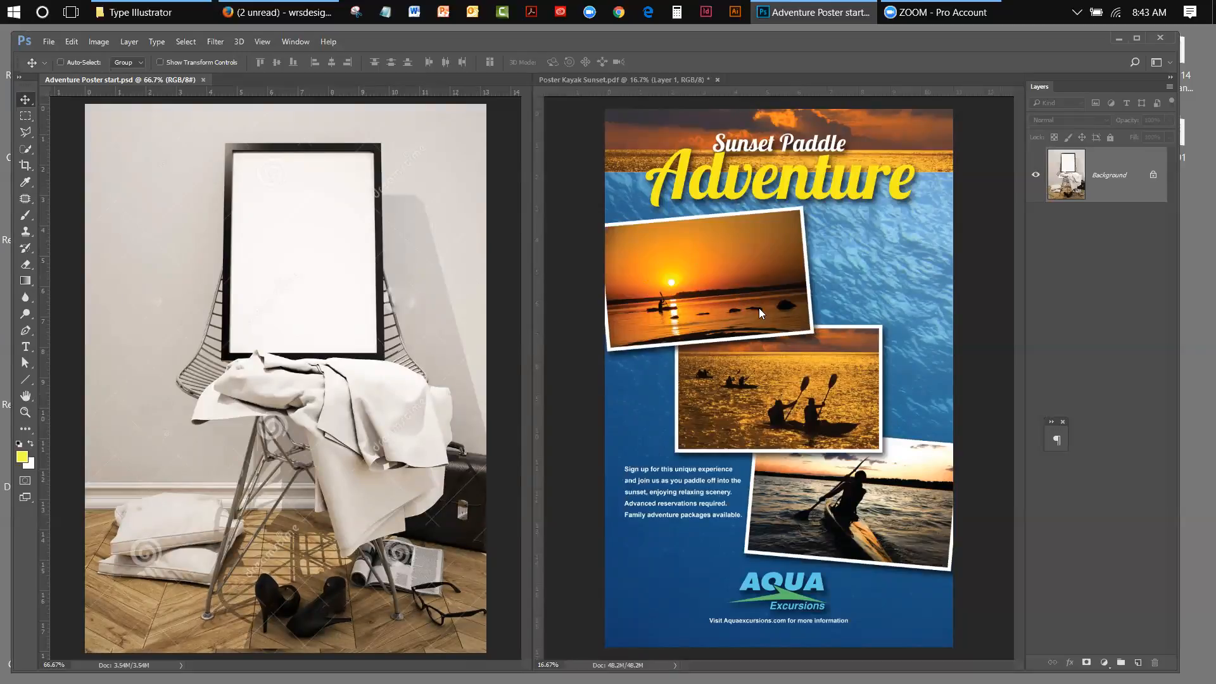
pyautogui.click(772, 294)
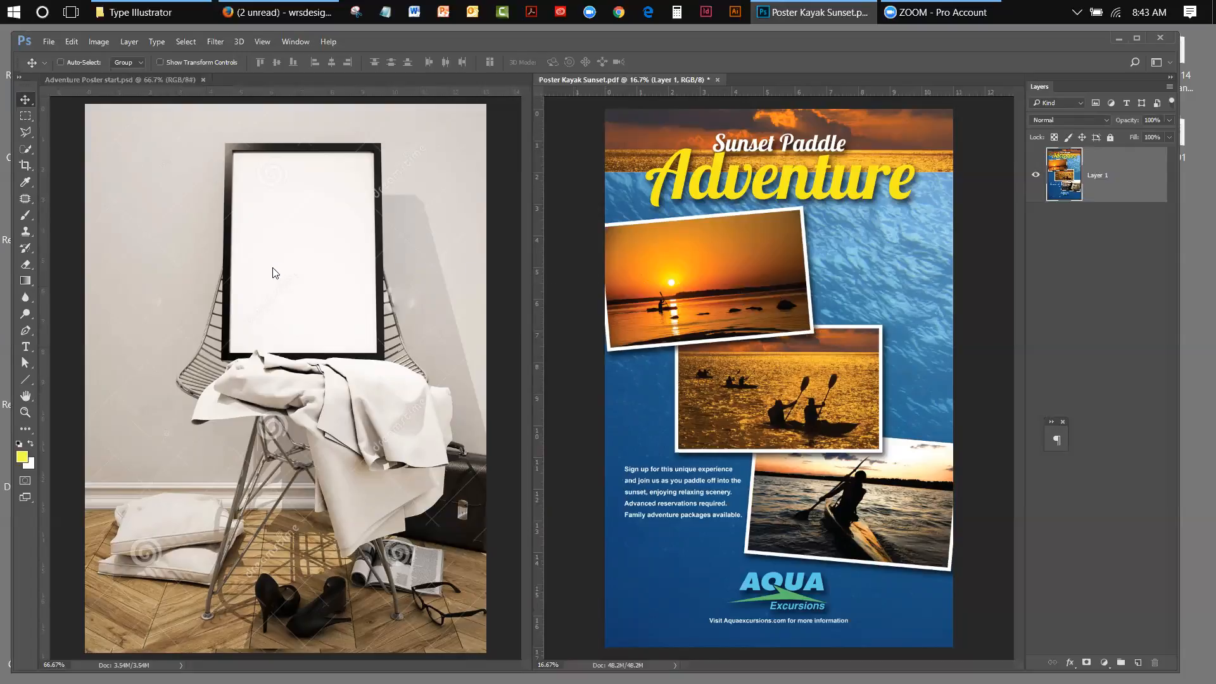
pyautogui.moveTo(696, 307); pyautogui.dragTo(319, 309)
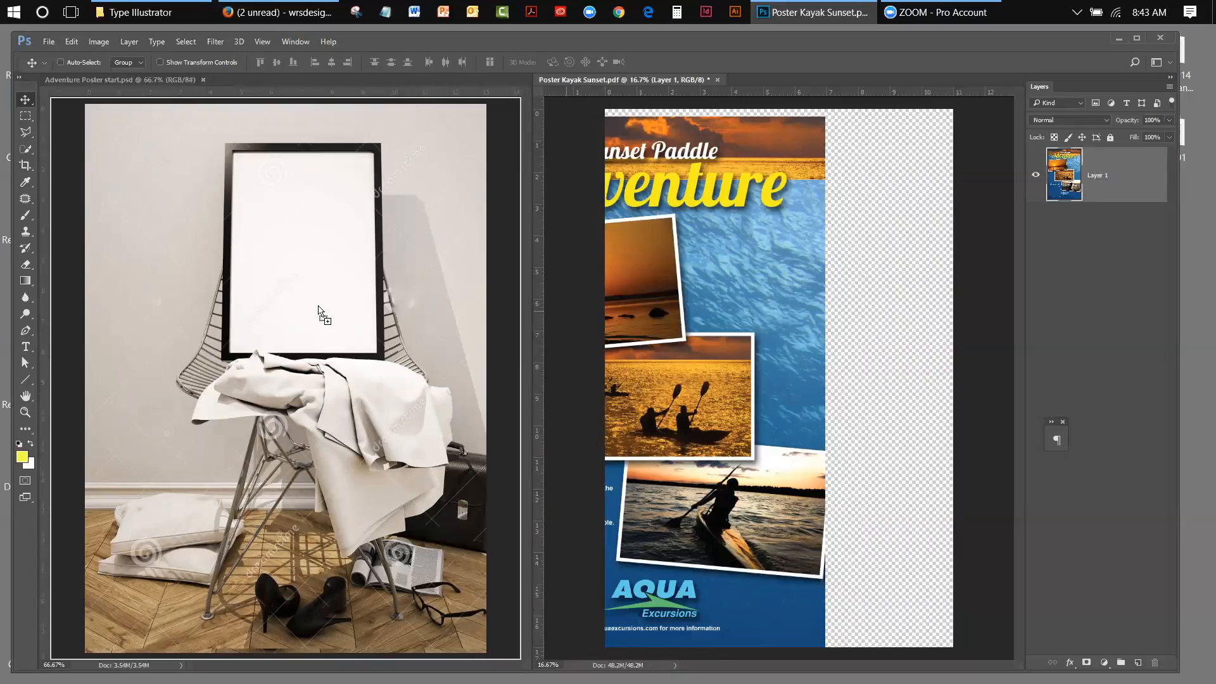
pyautogui.moveTo(319, 307); pyautogui.dragTo(319, 307)
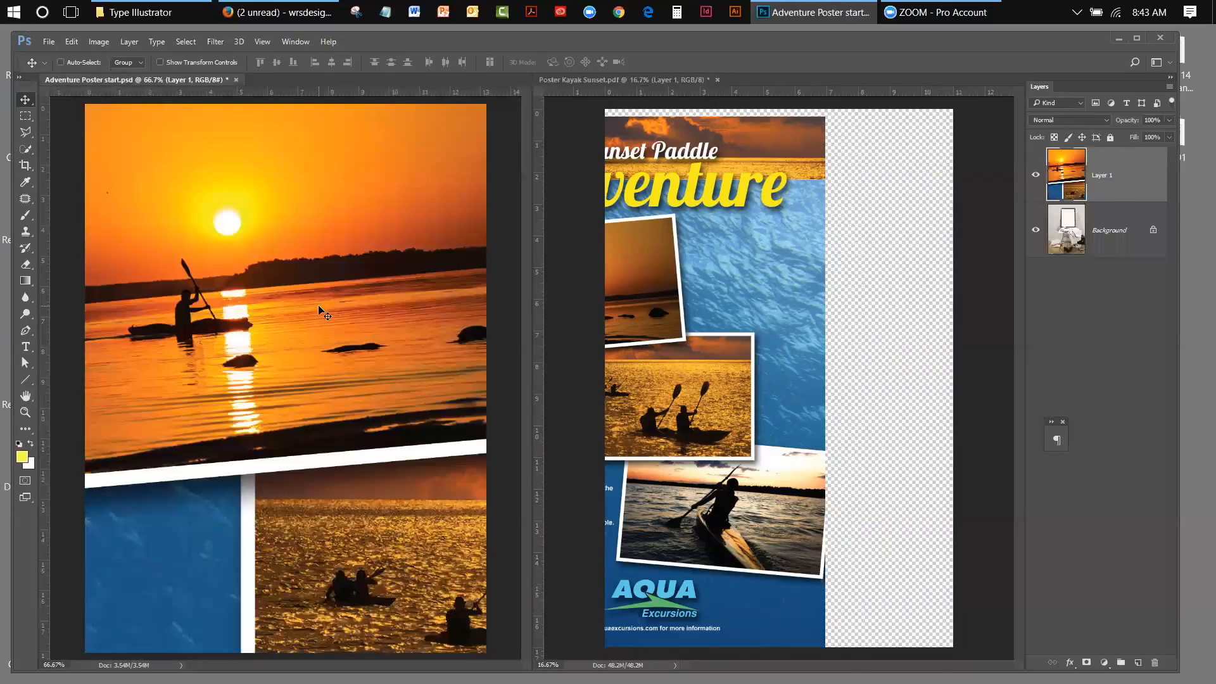
# - Consolidate all open documents back into tabs
pyautogui.click(294, 42)
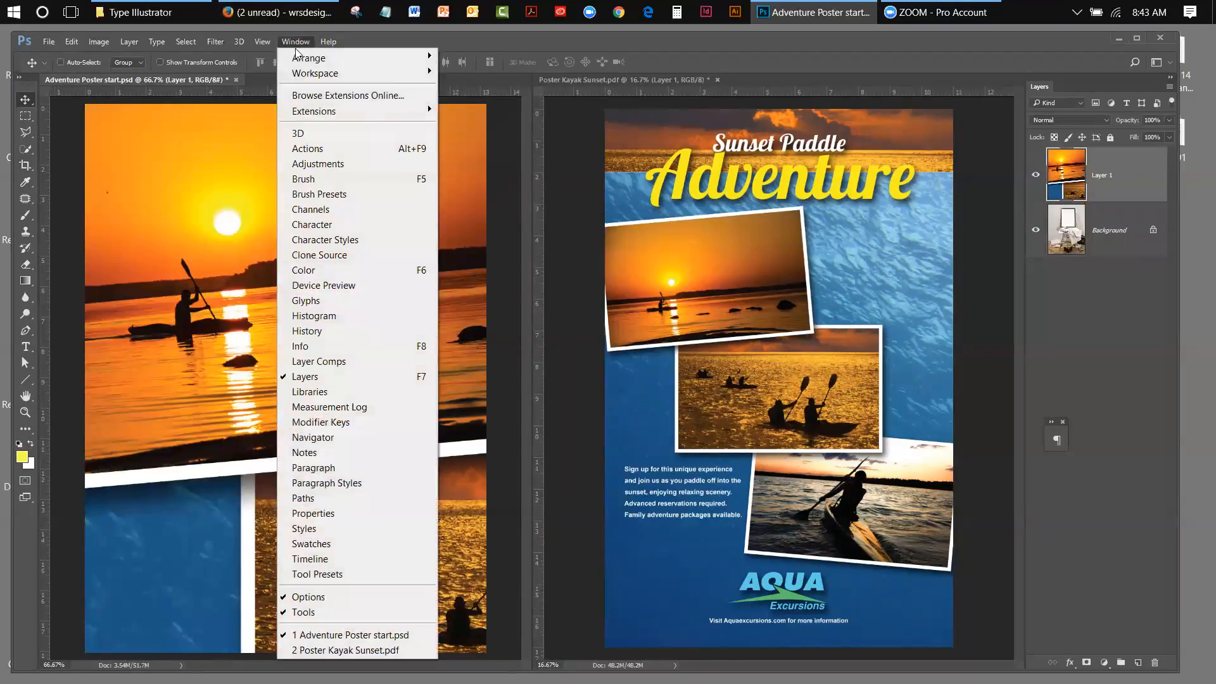
pyautogui.moveTo(307, 58)
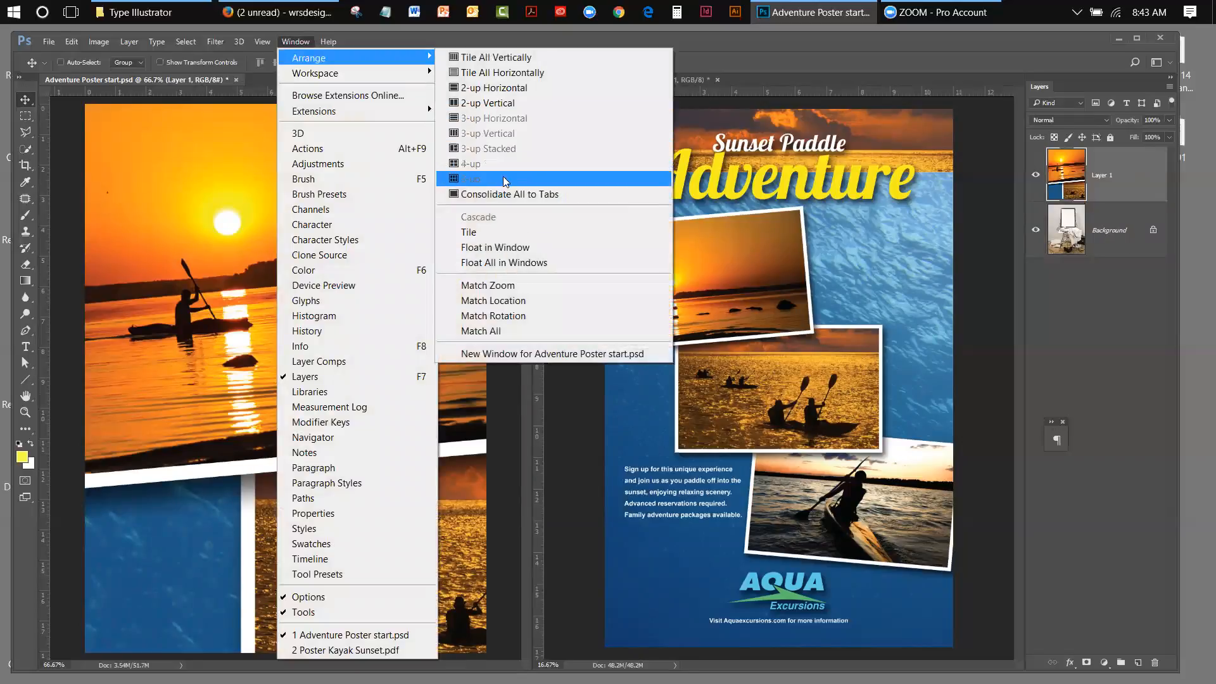
pyautogui.click(504, 196)
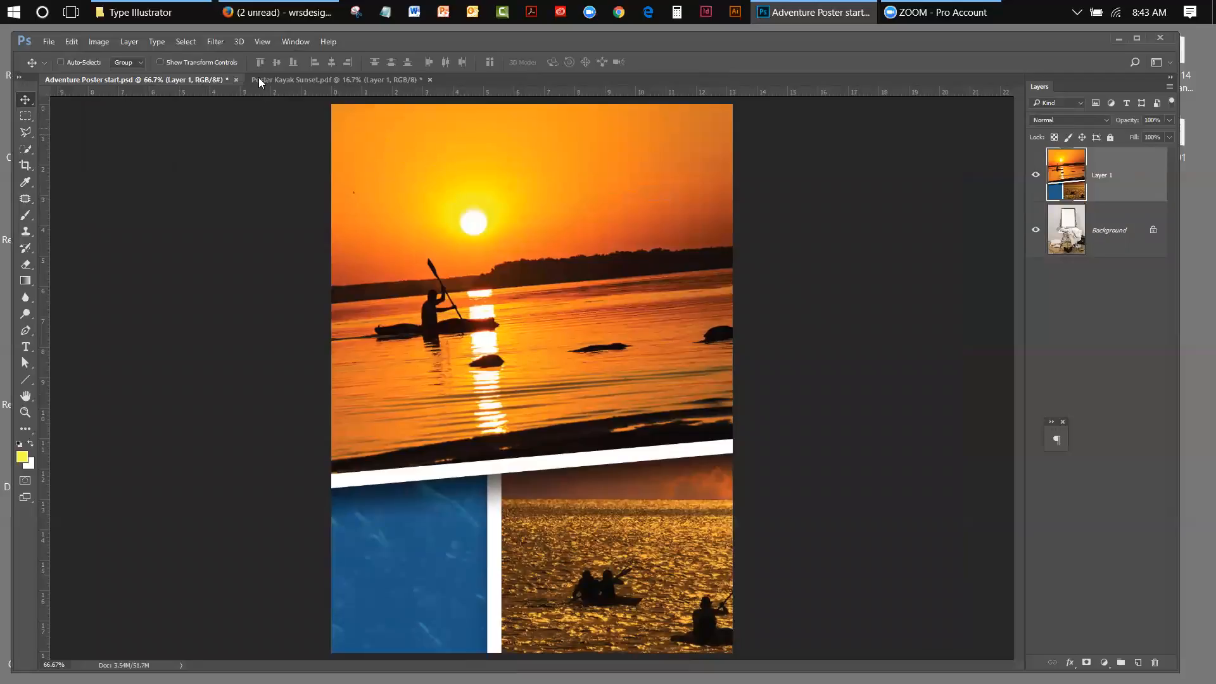
# - Scale the oversized poster layer down to about 13.5% and move it onto the middle of the mock-up photo
pyautogui.click(257, 43)
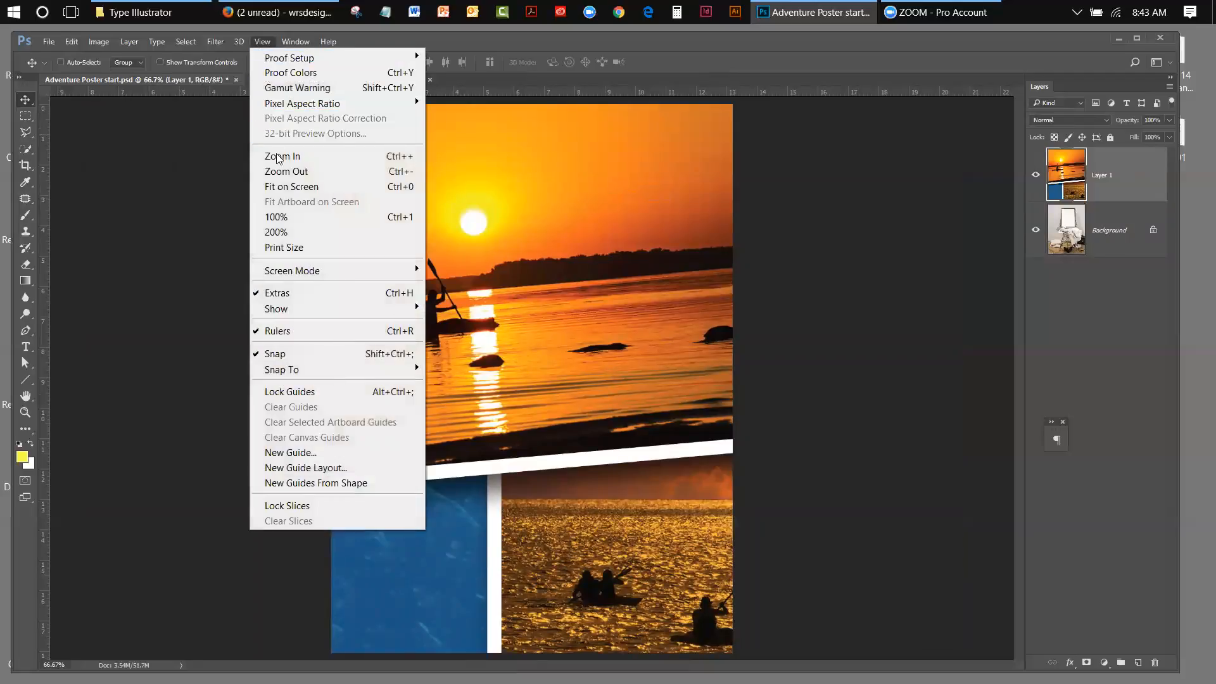
pyautogui.click(277, 173)
pyautogui.click(260, 41)
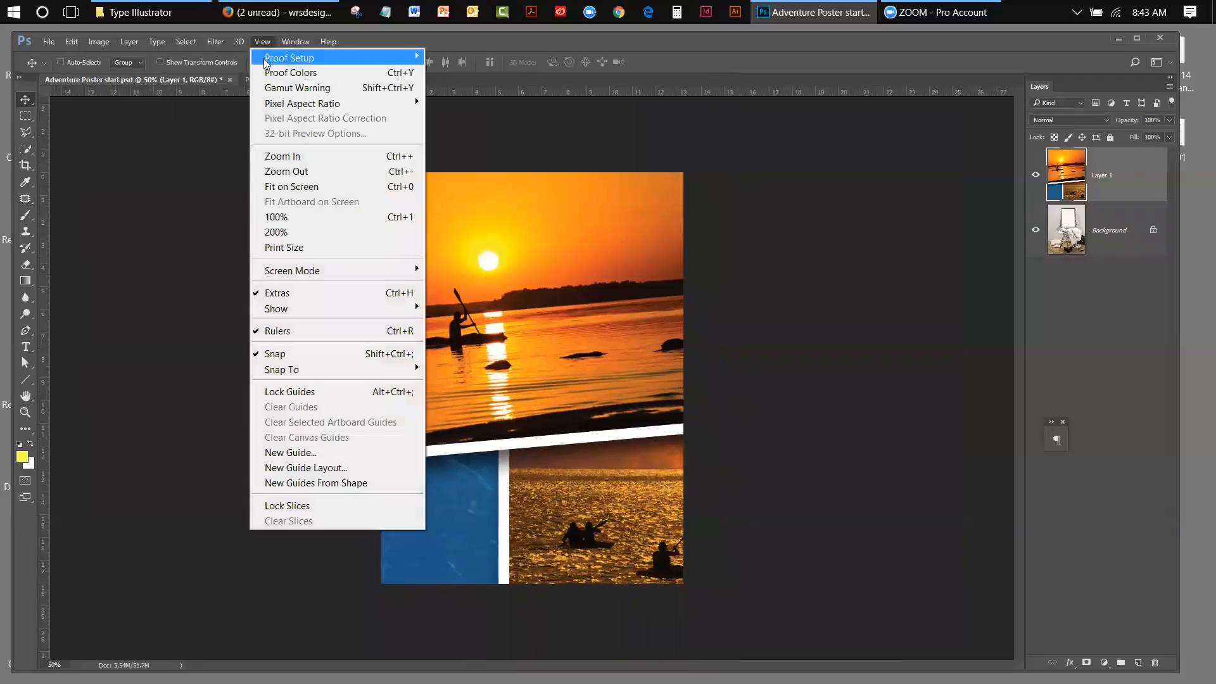
pyautogui.click(280, 171)
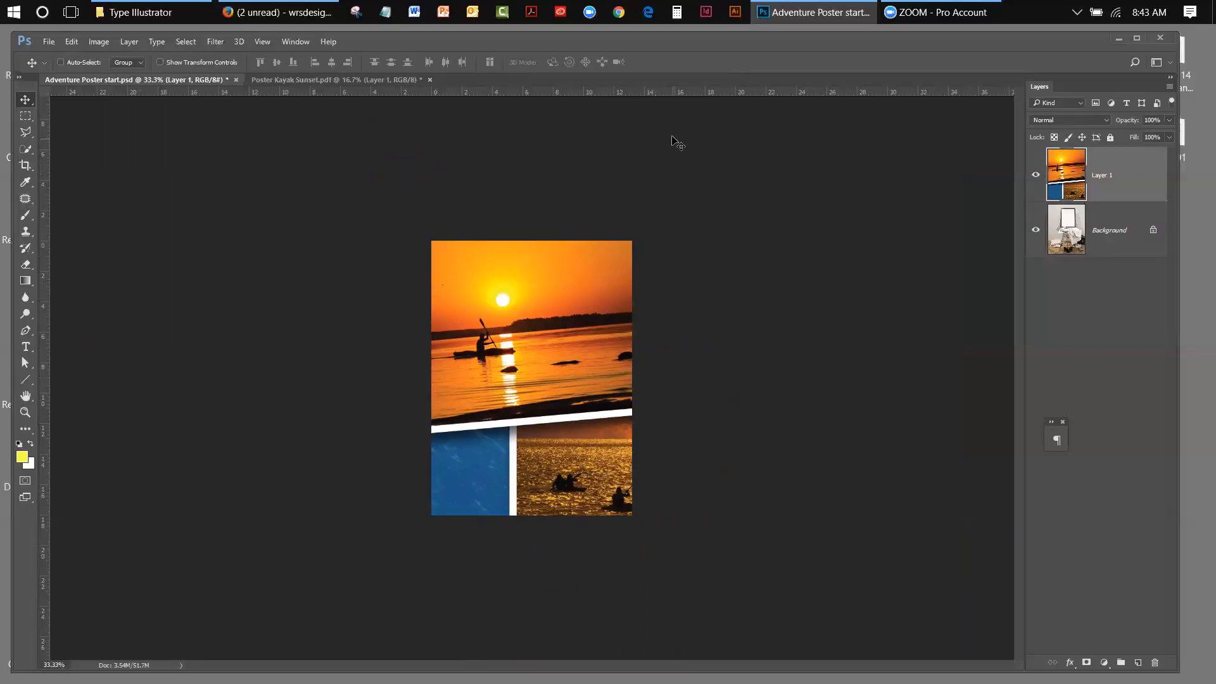
pyautogui.click(69, 43)
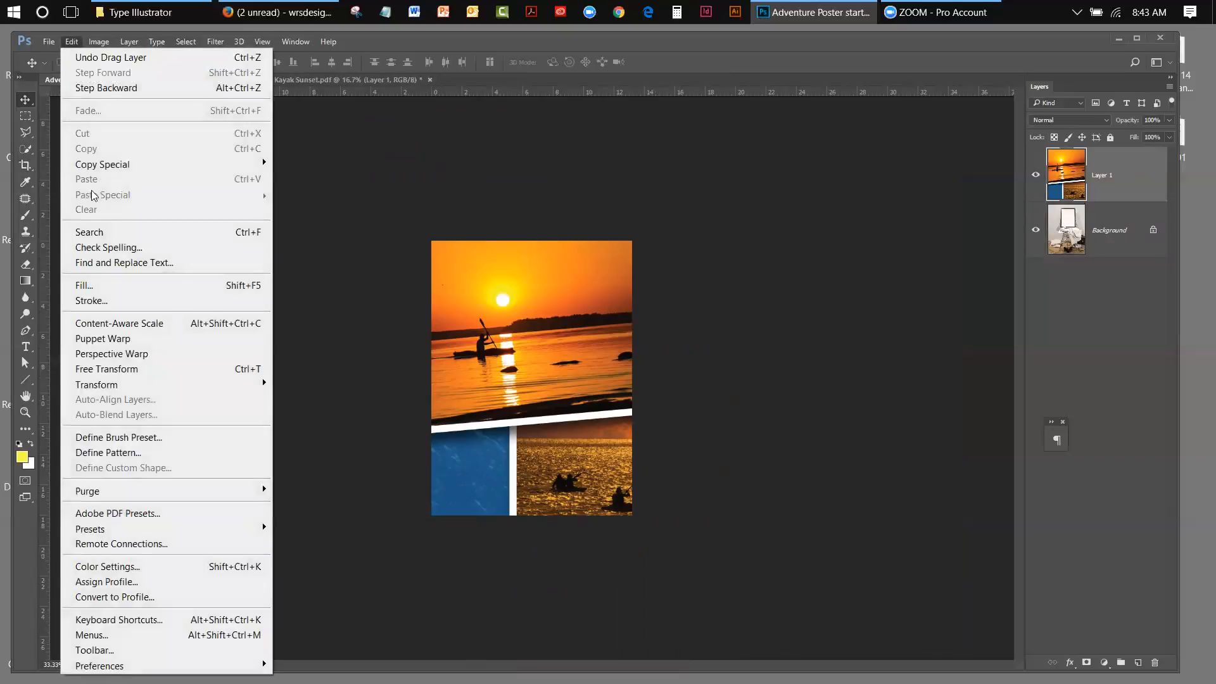
pyautogui.moveTo(158, 384)
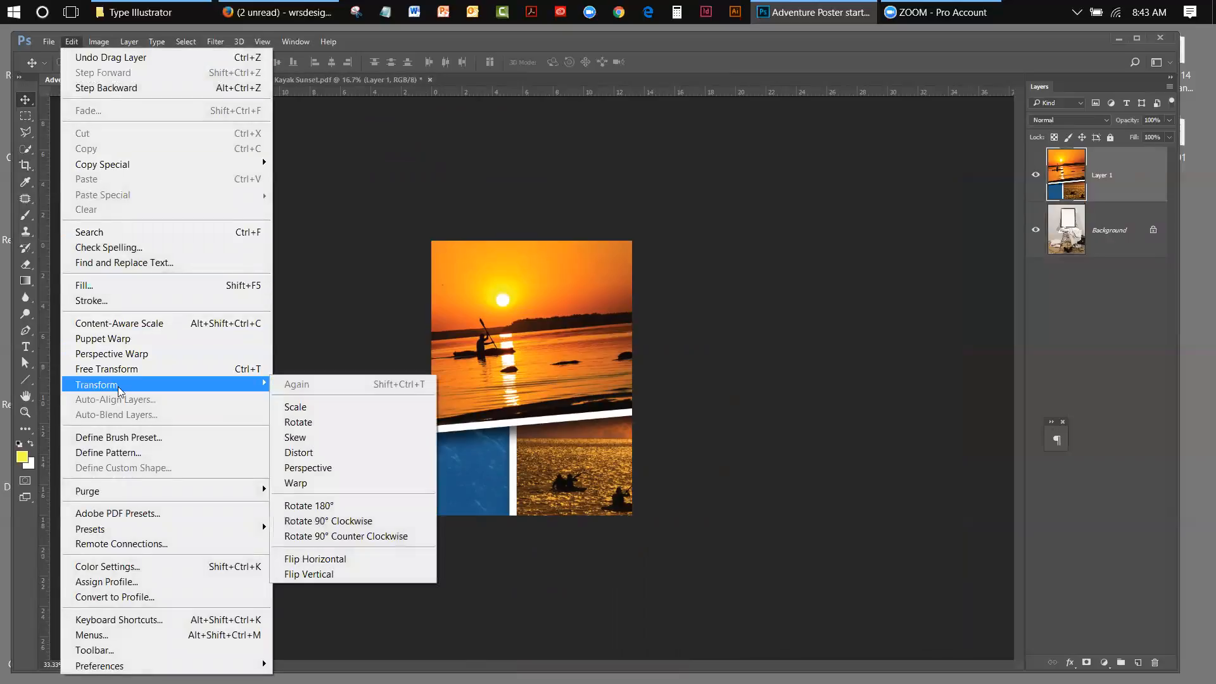
pyautogui.click(327, 405)
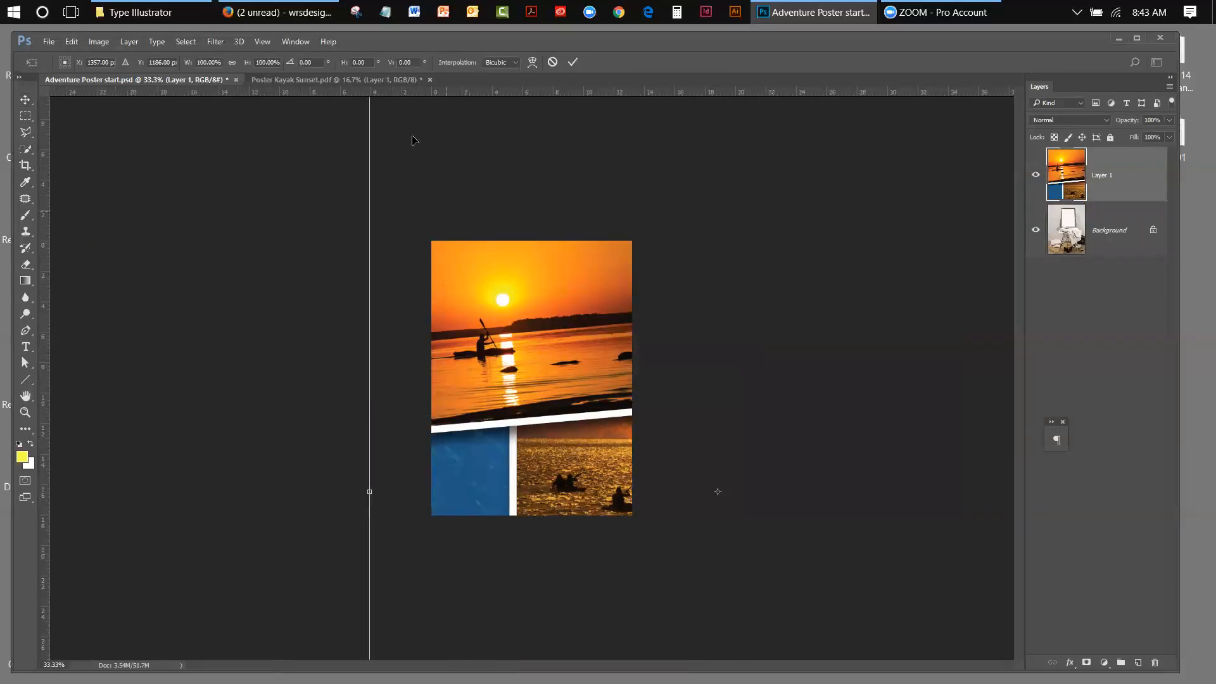
pyautogui.moveTo(402, 154); pyautogui.dragTo(402, 345)
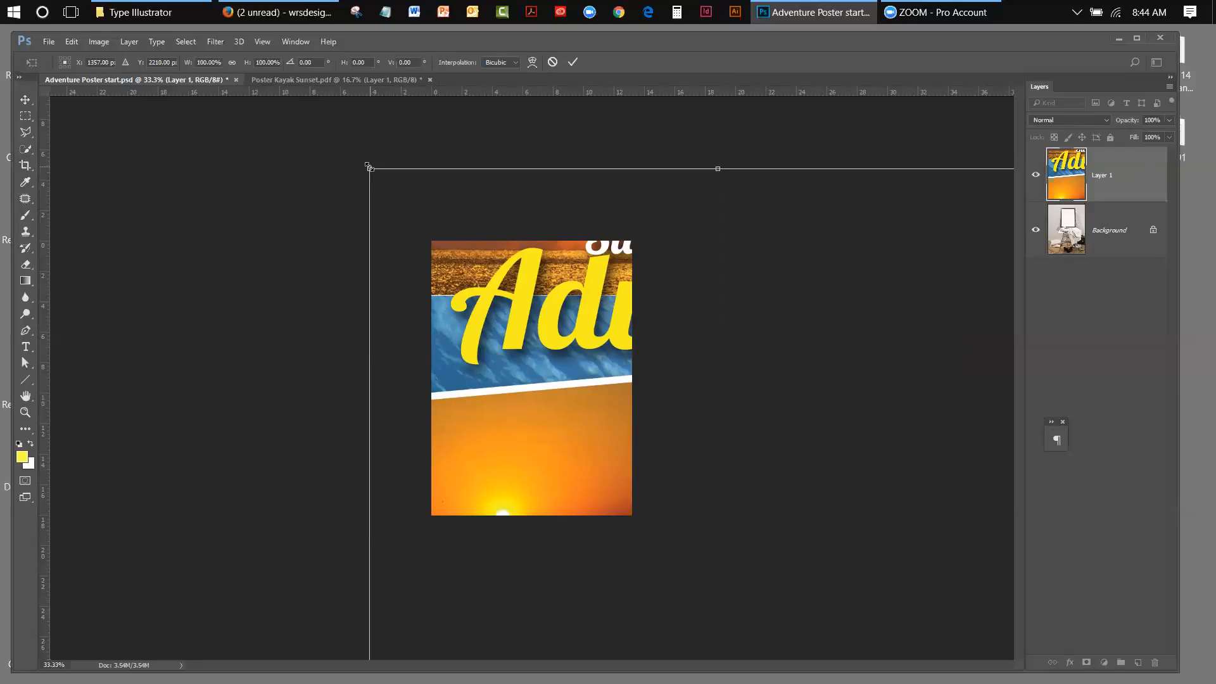
pyautogui.moveTo(367, 165); pyautogui.dragTo(695, 550)
pyautogui.moveTo(700, 629); pyautogui.dragTo(422, 189)
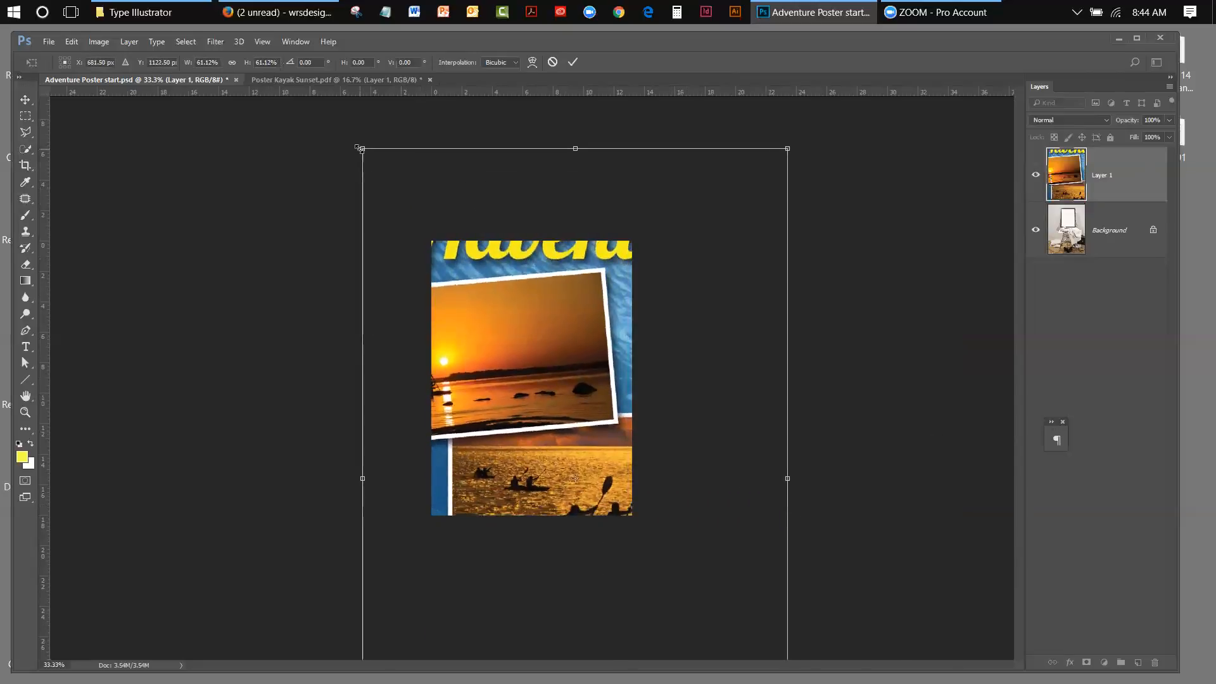
pyautogui.moveTo(363, 150); pyautogui.dragTo(501, 338)
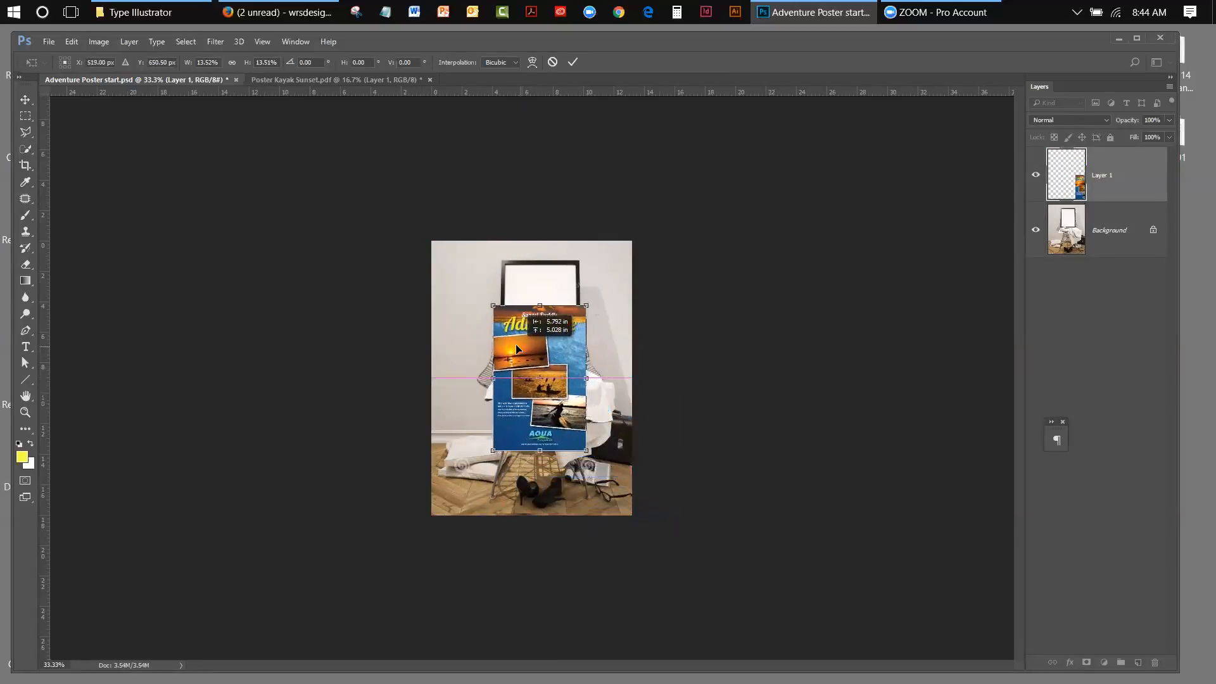
# - Move the poster over the blank picture frame and scale it down to about 10.1%, roughly matching the frame opening
pyautogui.click(262, 41)
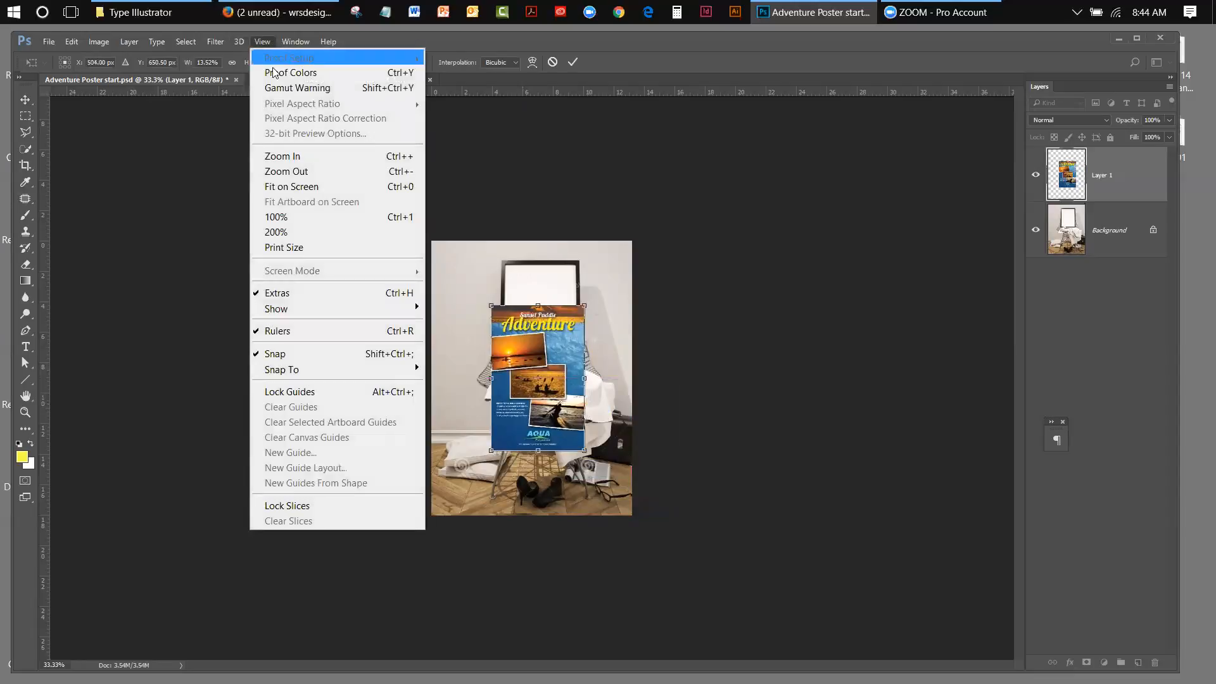
pyautogui.click(294, 190)
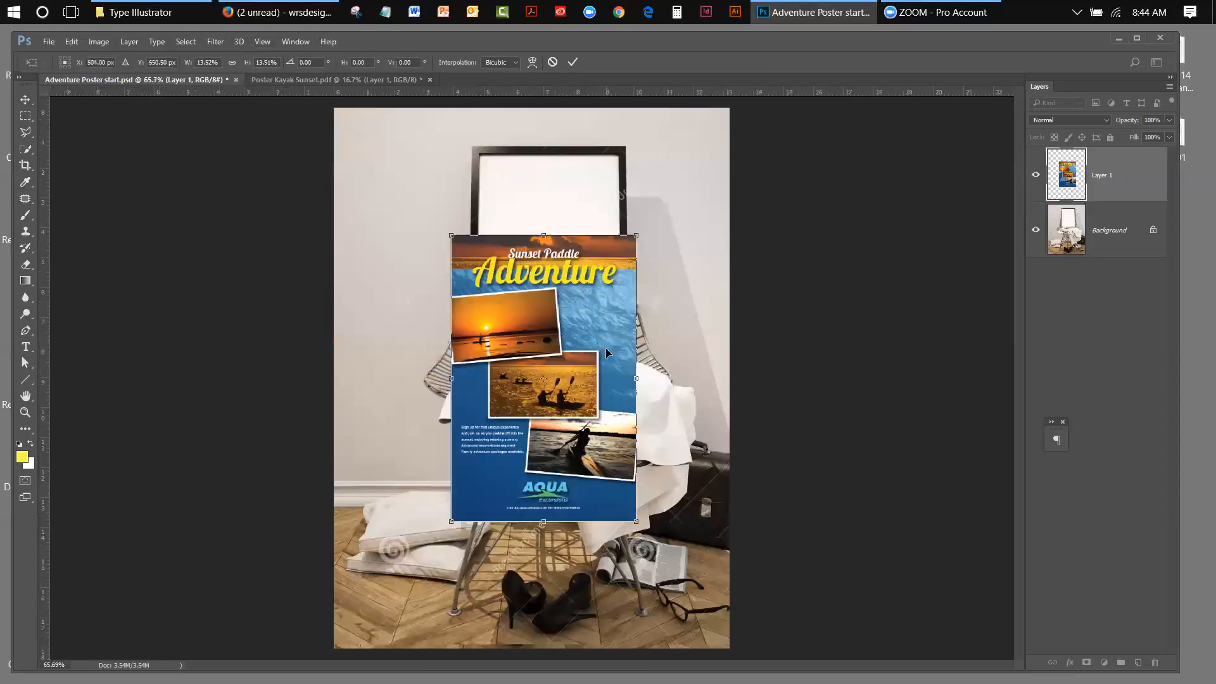
pyautogui.moveTo(583, 291); pyautogui.dragTo(603, 417)
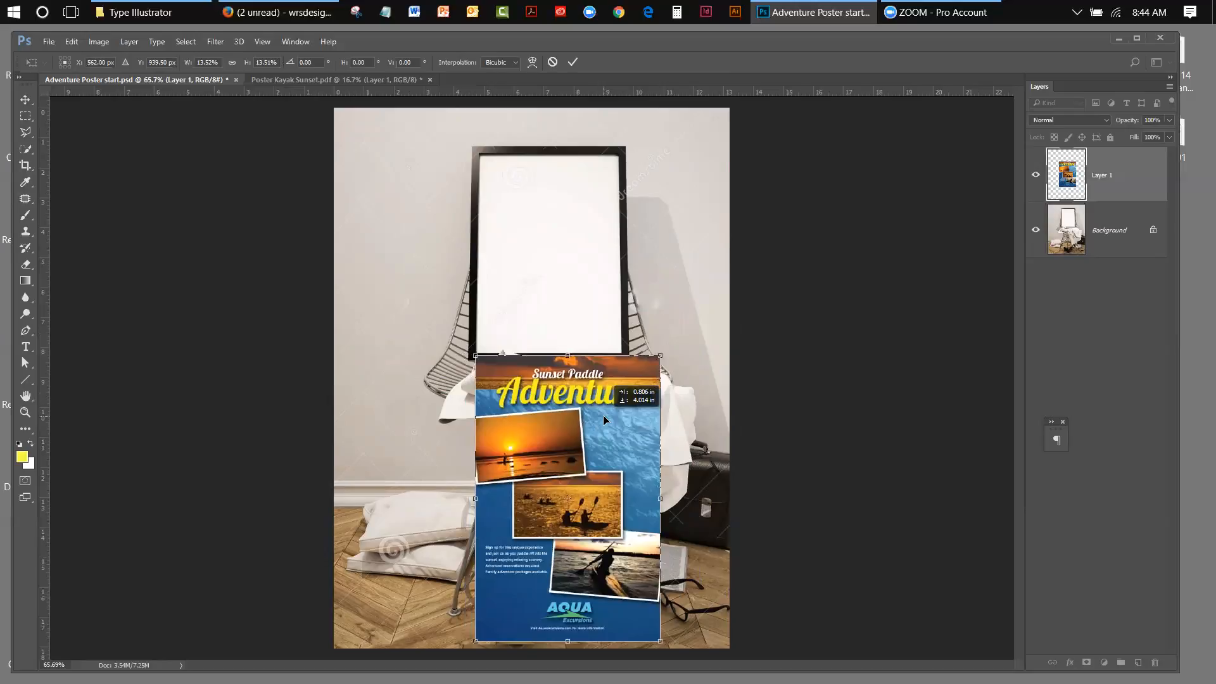
pyautogui.moveTo(603, 415); pyautogui.dragTo(605, 217)
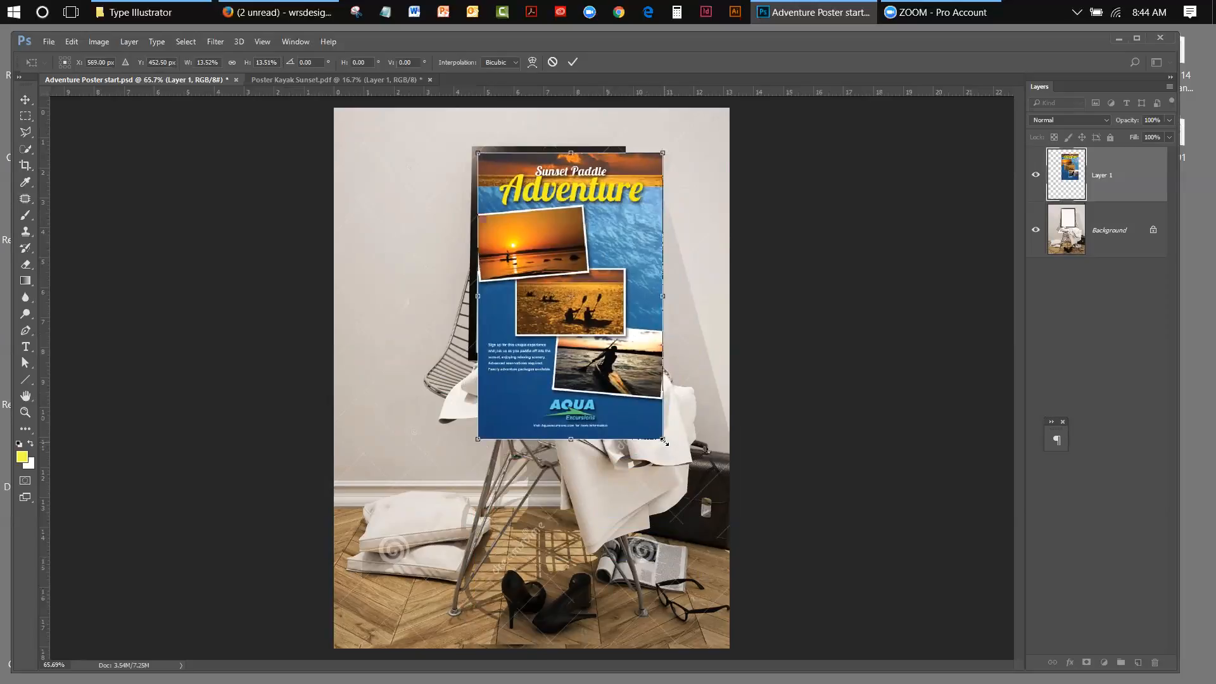
pyautogui.moveTo(663, 441); pyautogui.dragTo(626, 362)
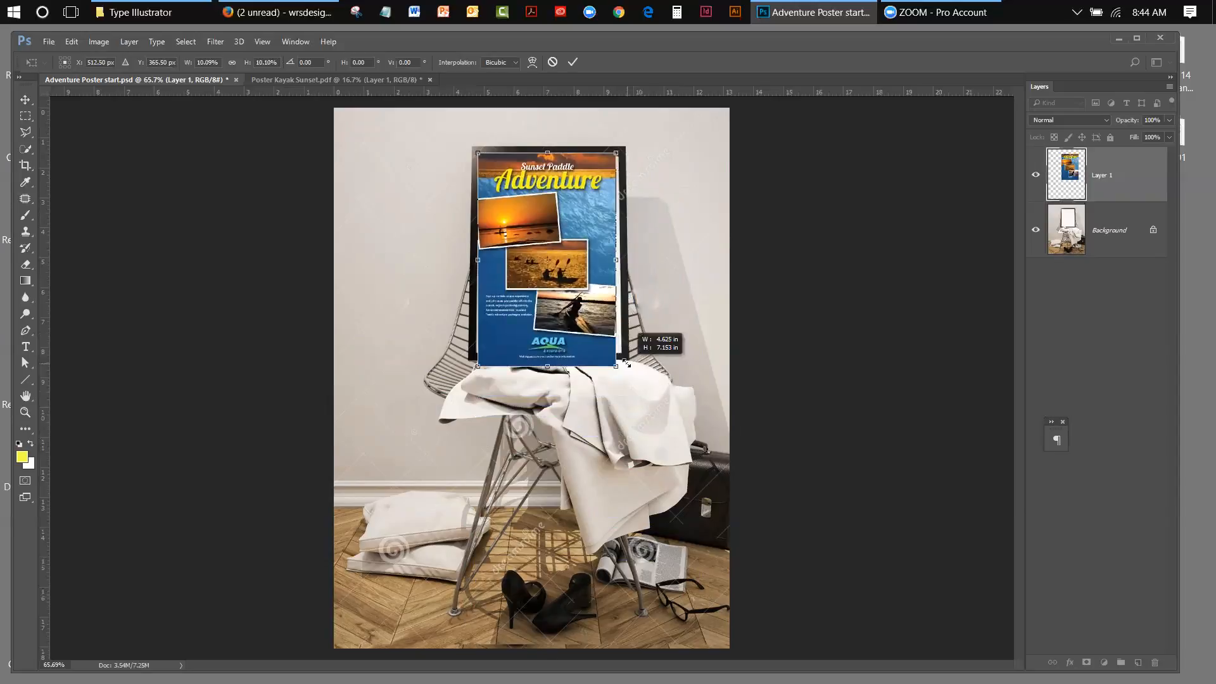
pyautogui.moveTo(626, 362); pyautogui.dragTo(626, 362)
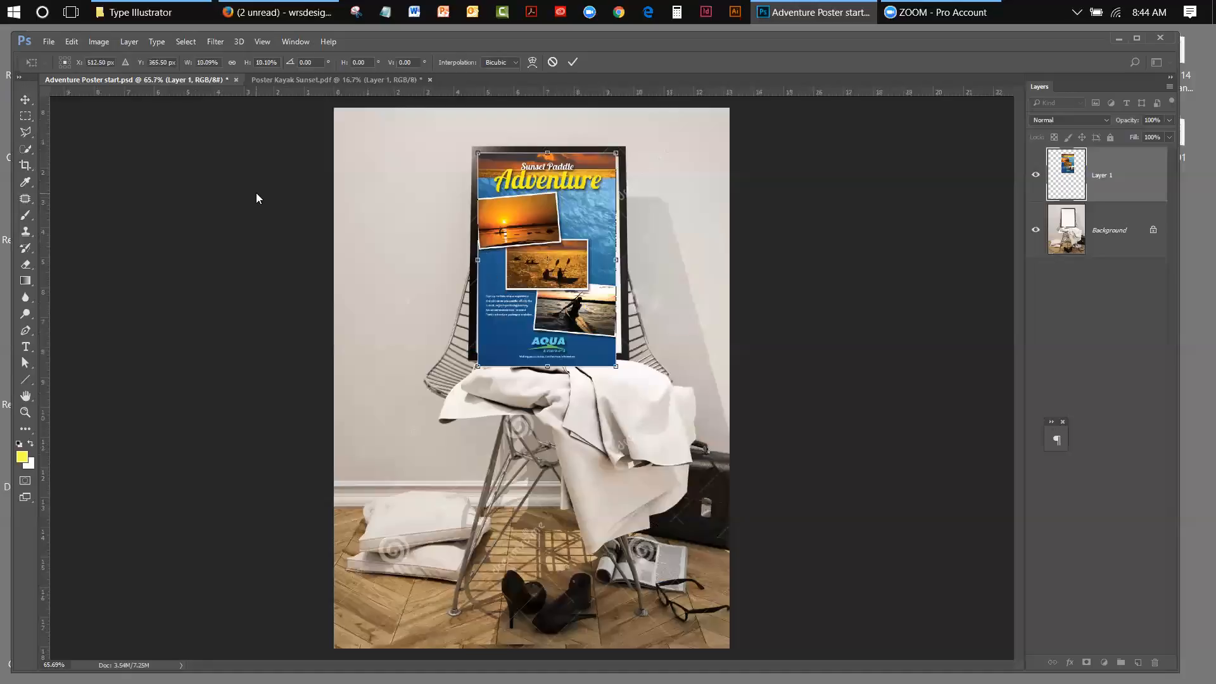
pyautogui.moveTo(570, 254); pyautogui.dragTo(572, 262)
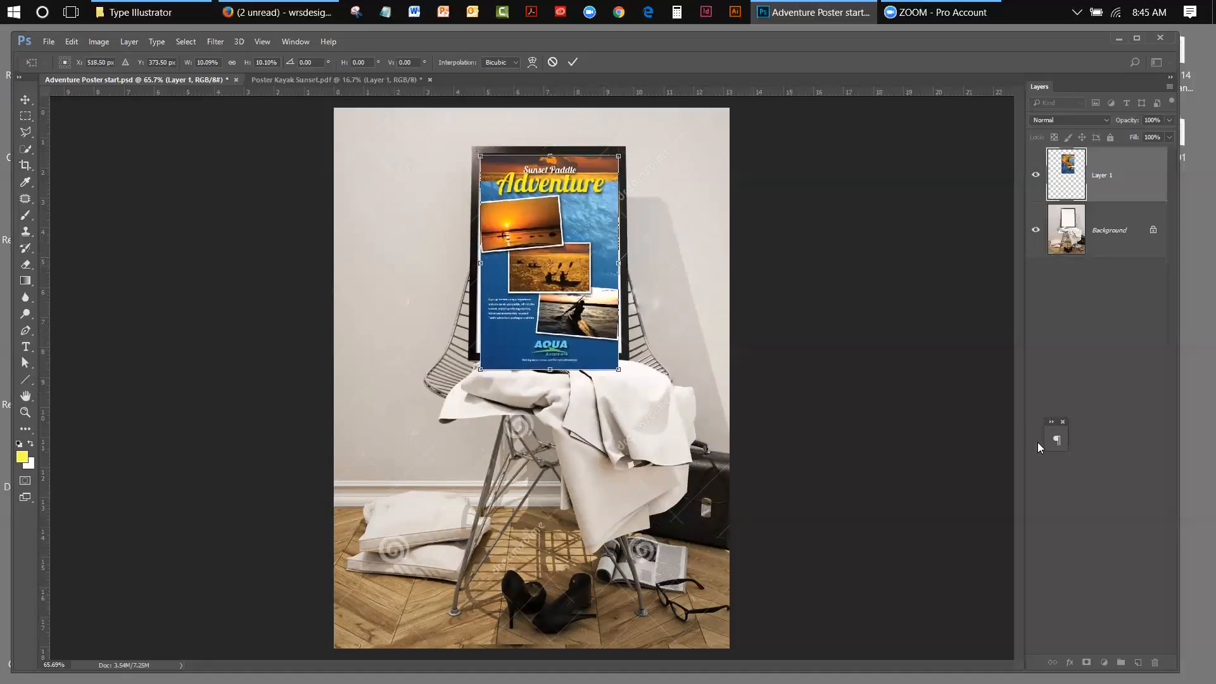
# - Nudge the poster 5 px left and 2 px up to the frame's upper-left inner corner, and apply the transformation
pyautogui.press('Left')
pyautogui.press('Left')
pyautogui.press('Left')
pyautogui.press('Left')
pyautogui.press('Left')
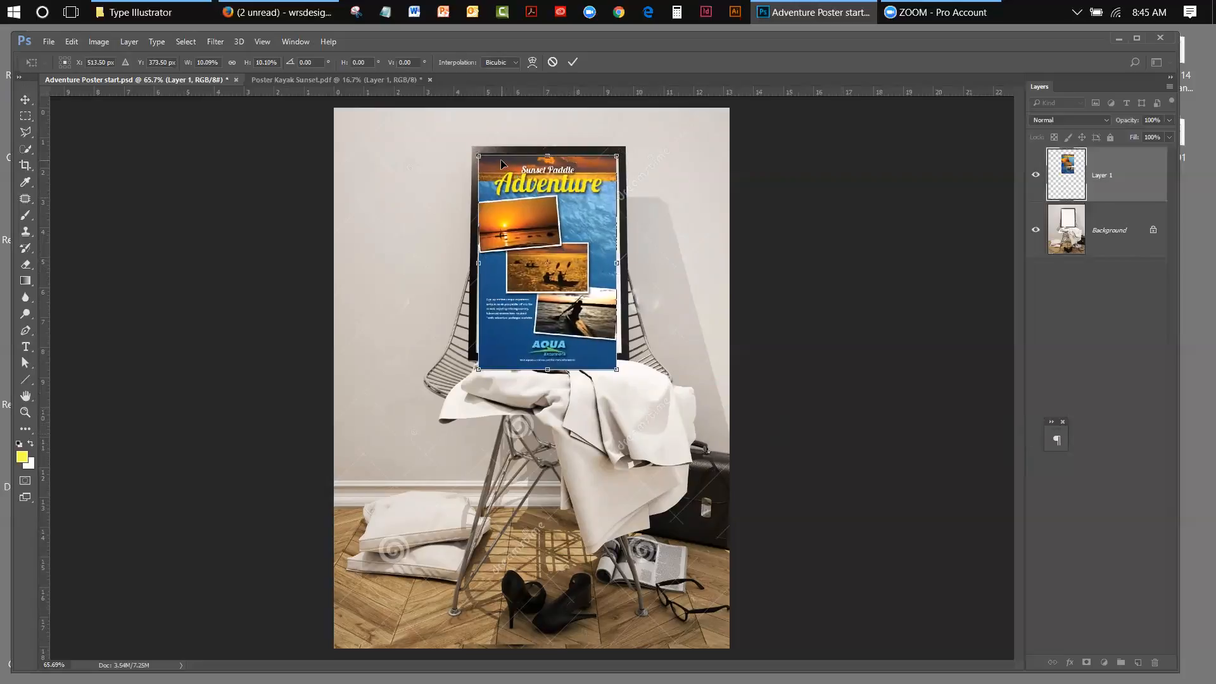
pyautogui.press('Up')
pyautogui.press('Up')
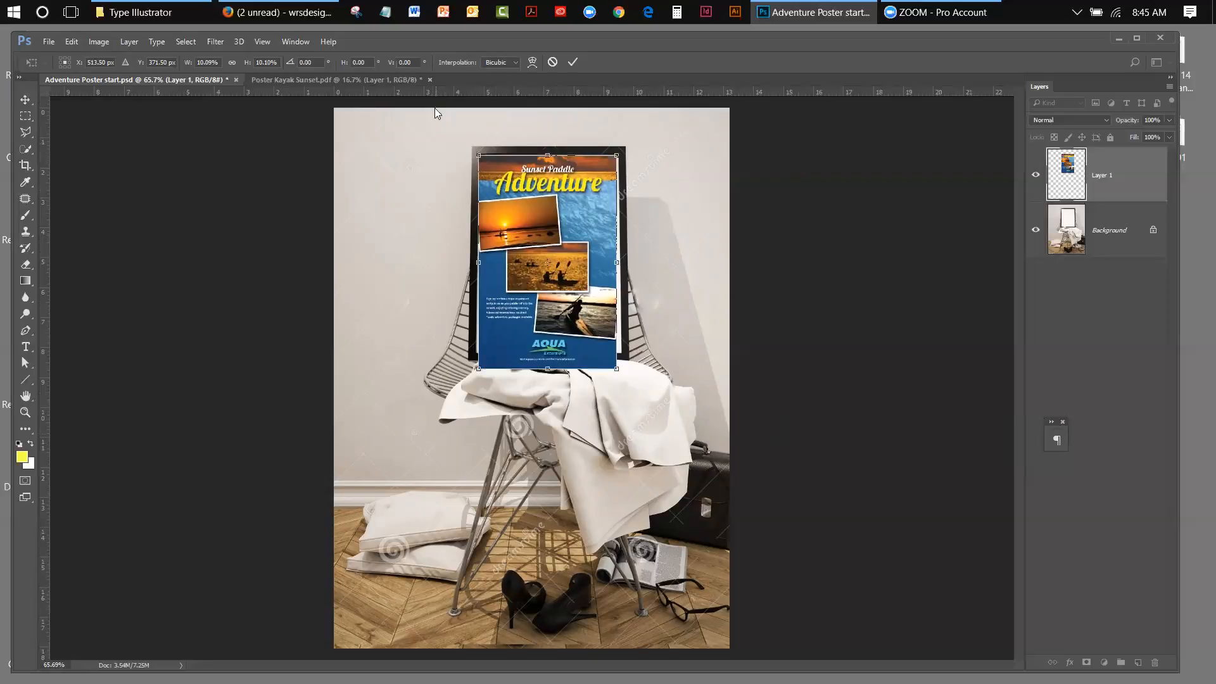
pyautogui.click(90, 41)
pyautogui.moveTo(79, 40)
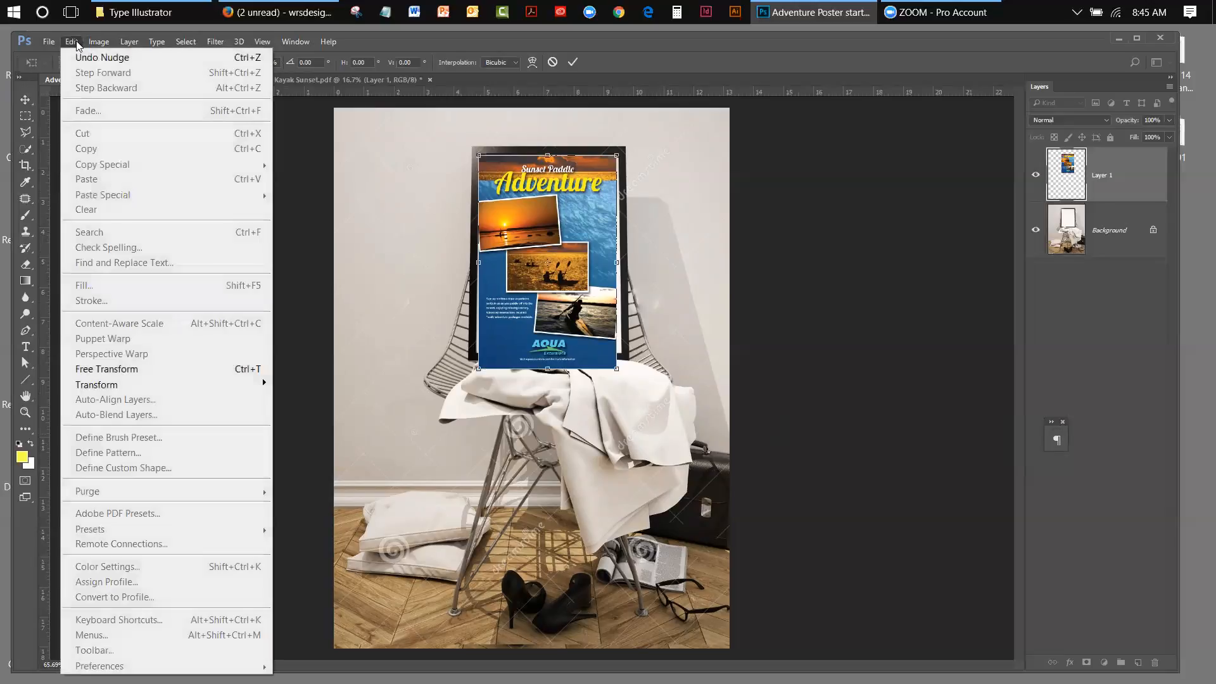
pyautogui.click(25, 100)
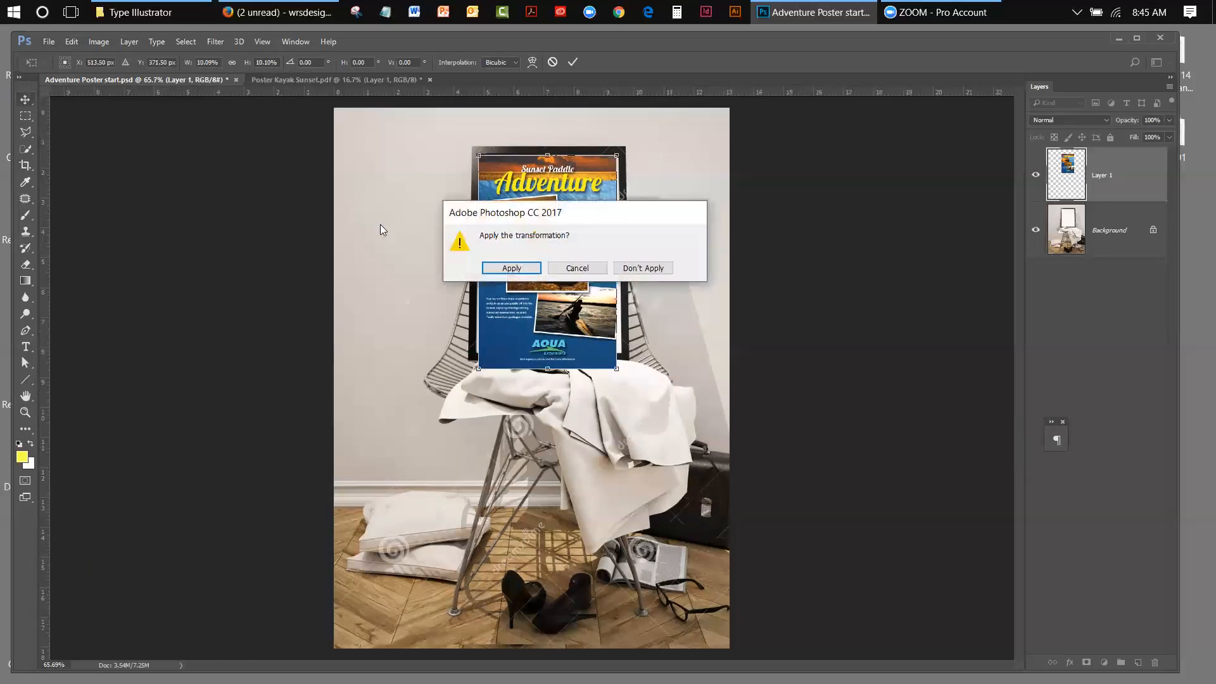
pyautogui.click(514, 268)
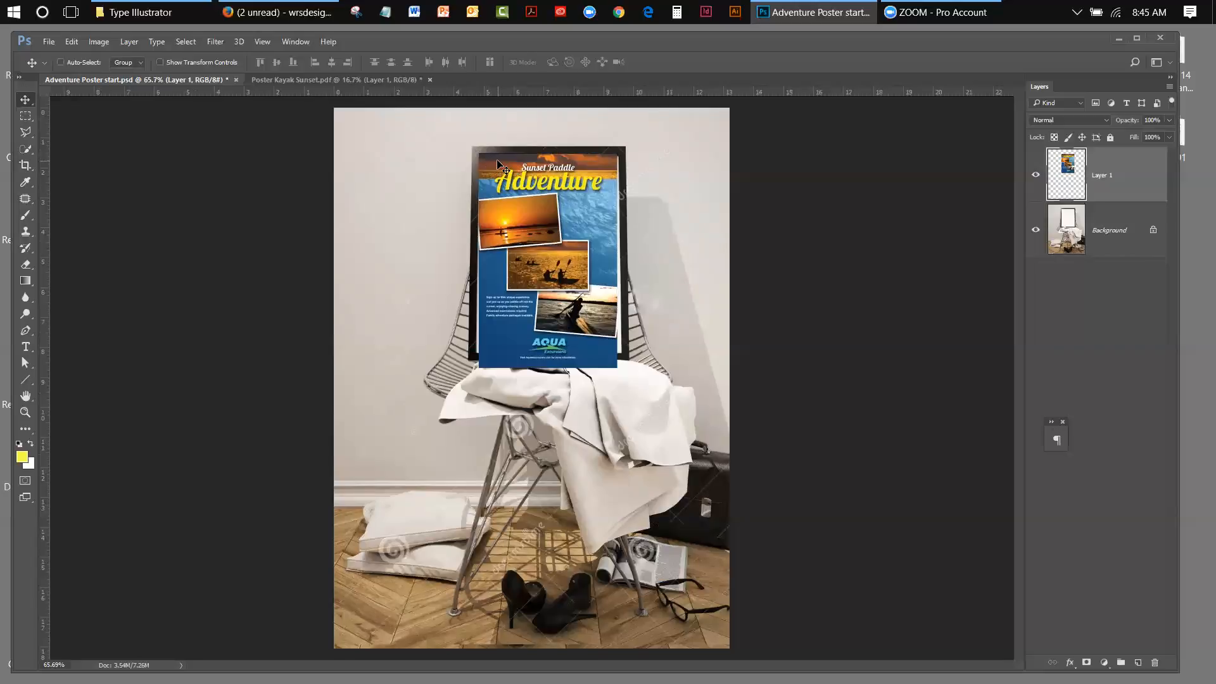
# - Distort the poster so its upper-right and both lower corners meet the frame's inner corners, apply the transformation and deselect the layer
pyautogui.click(75, 42)
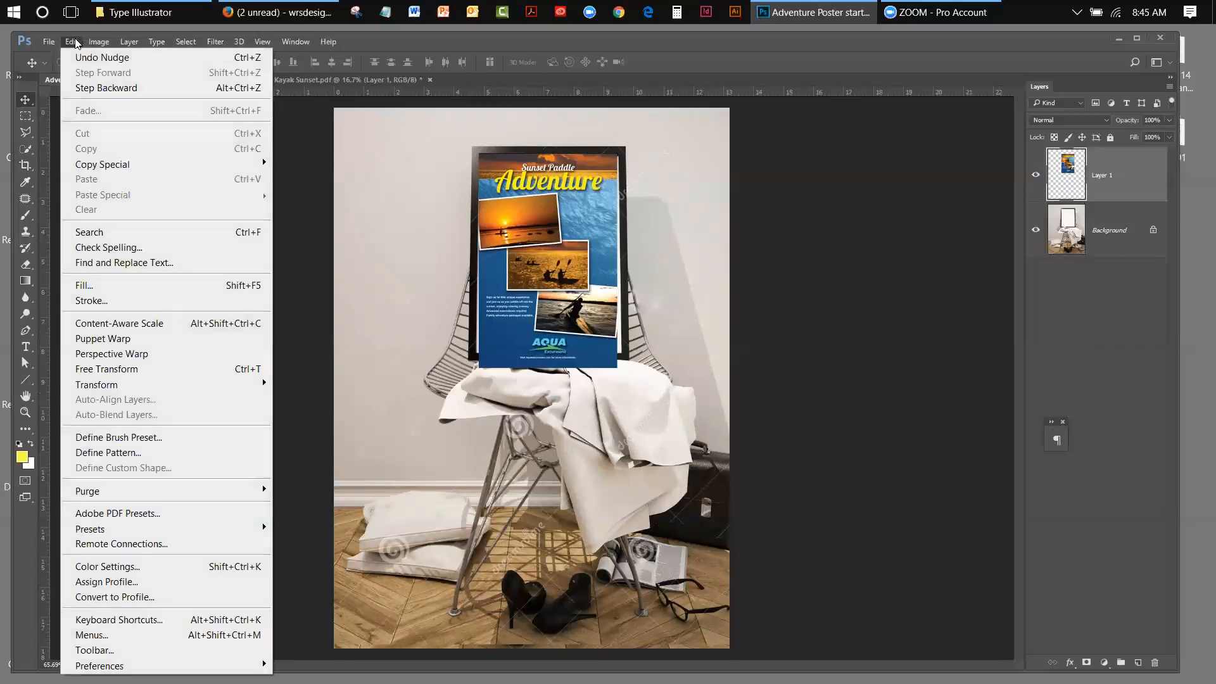
pyautogui.moveTo(138, 389)
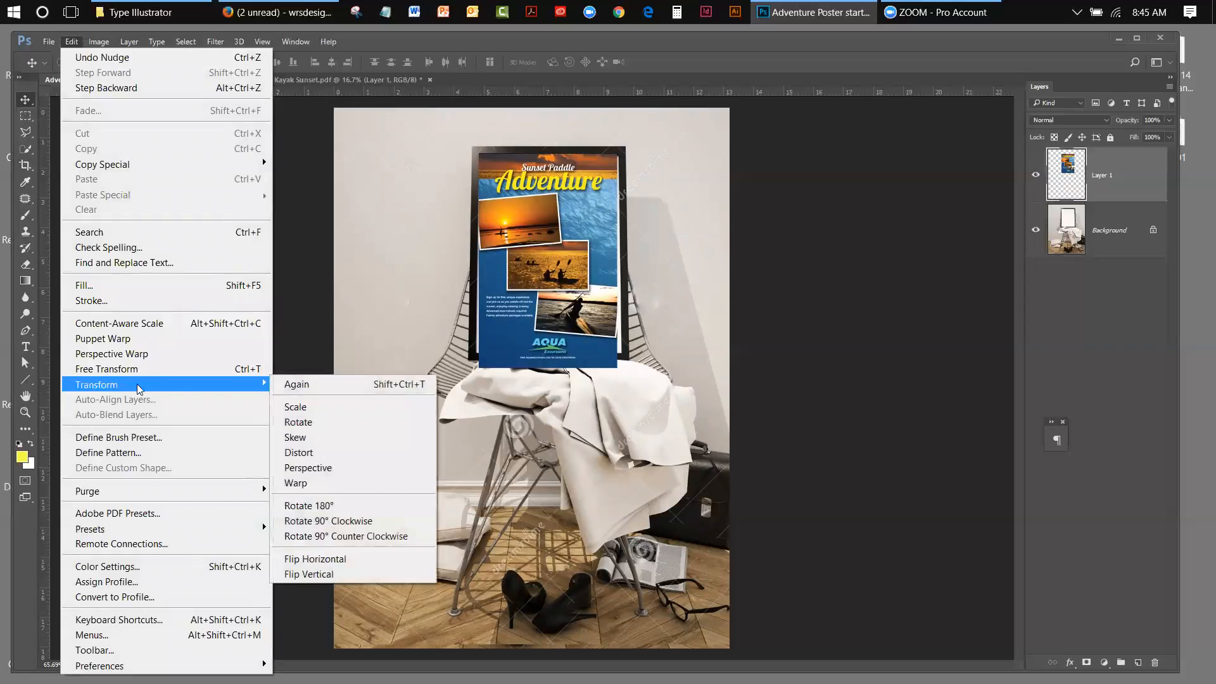
pyautogui.click(304, 455)
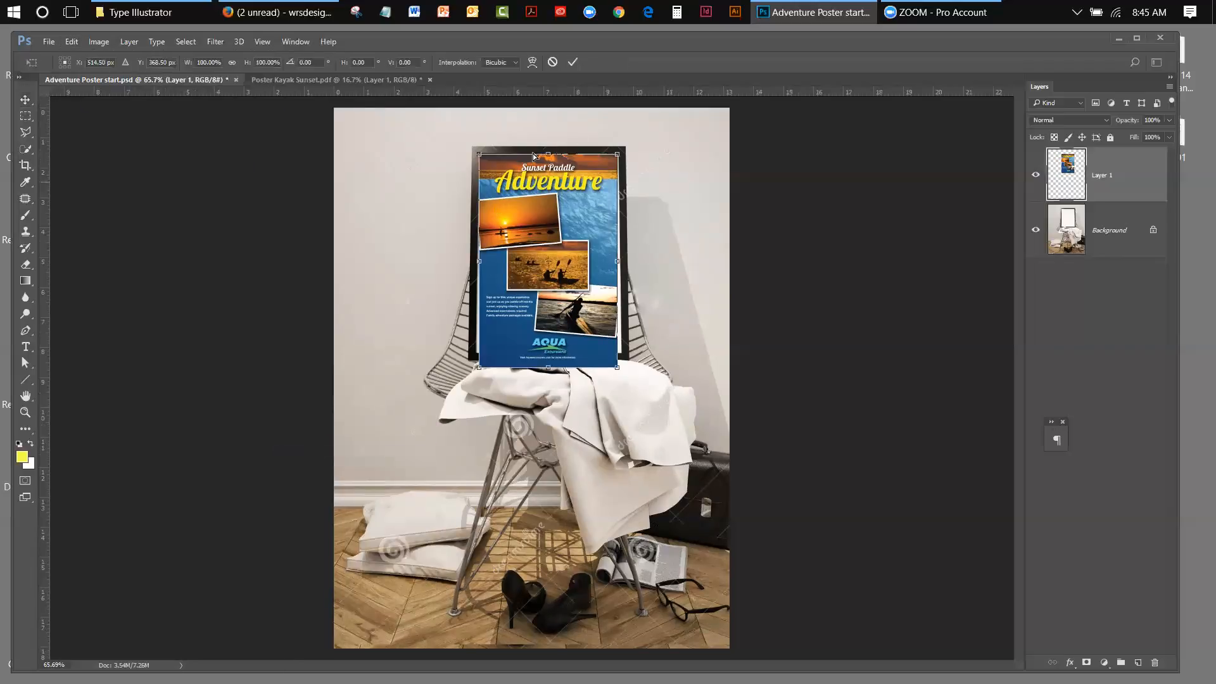
pyautogui.moveTo(620, 154)
pyautogui.mouseDown()
pyautogui.moveTo(618, 170)
pyautogui.moveTo(619, 155)
pyautogui.mouseUp()
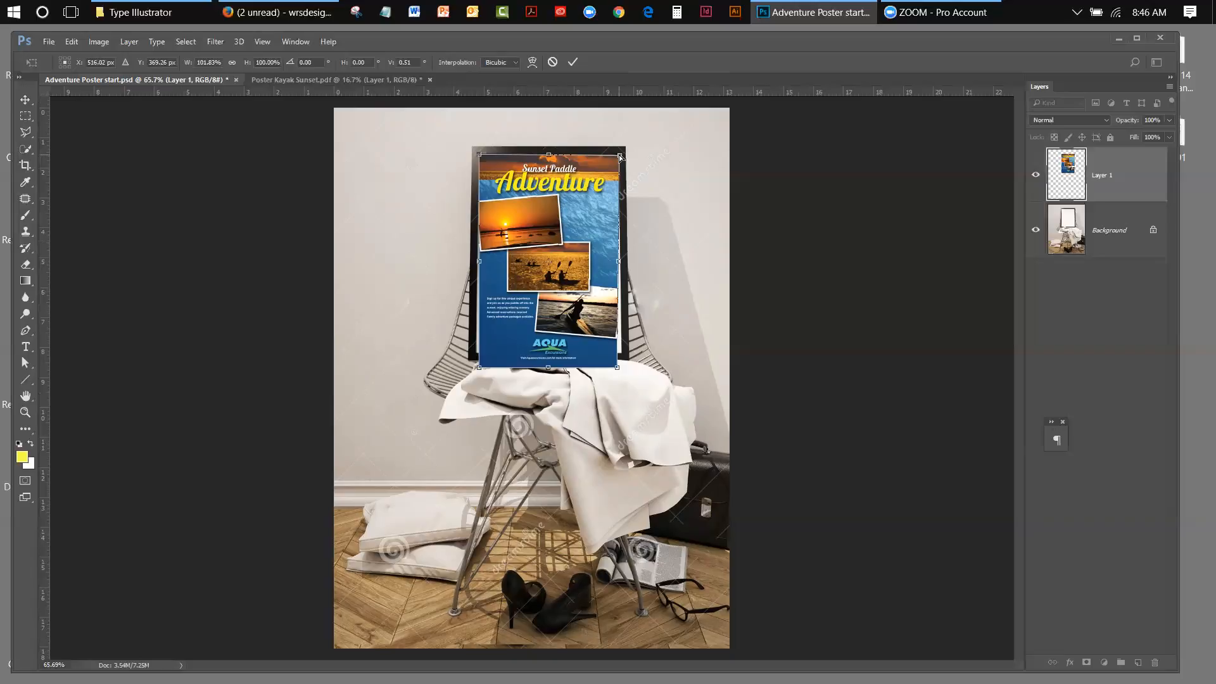
pyautogui.moveTo(619, 156); pyautogui.dragTo(618, 155)
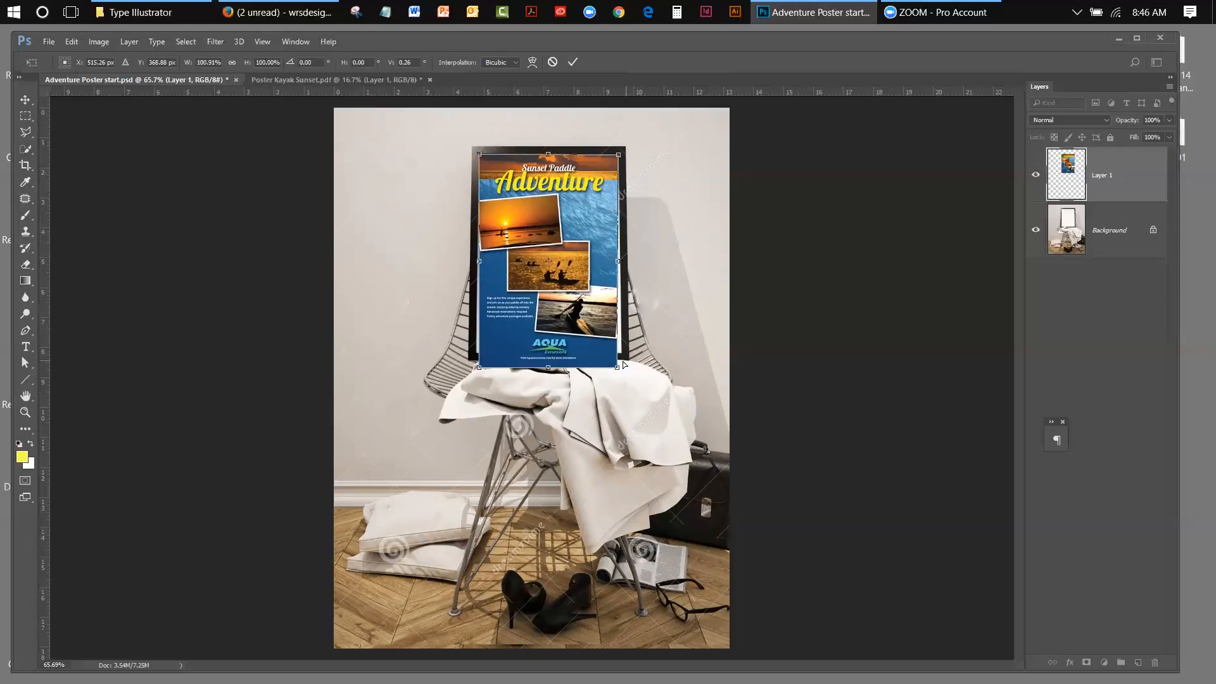
pyautogui.moveTo(618, 368); pyautogui.dragTo(623, 354)
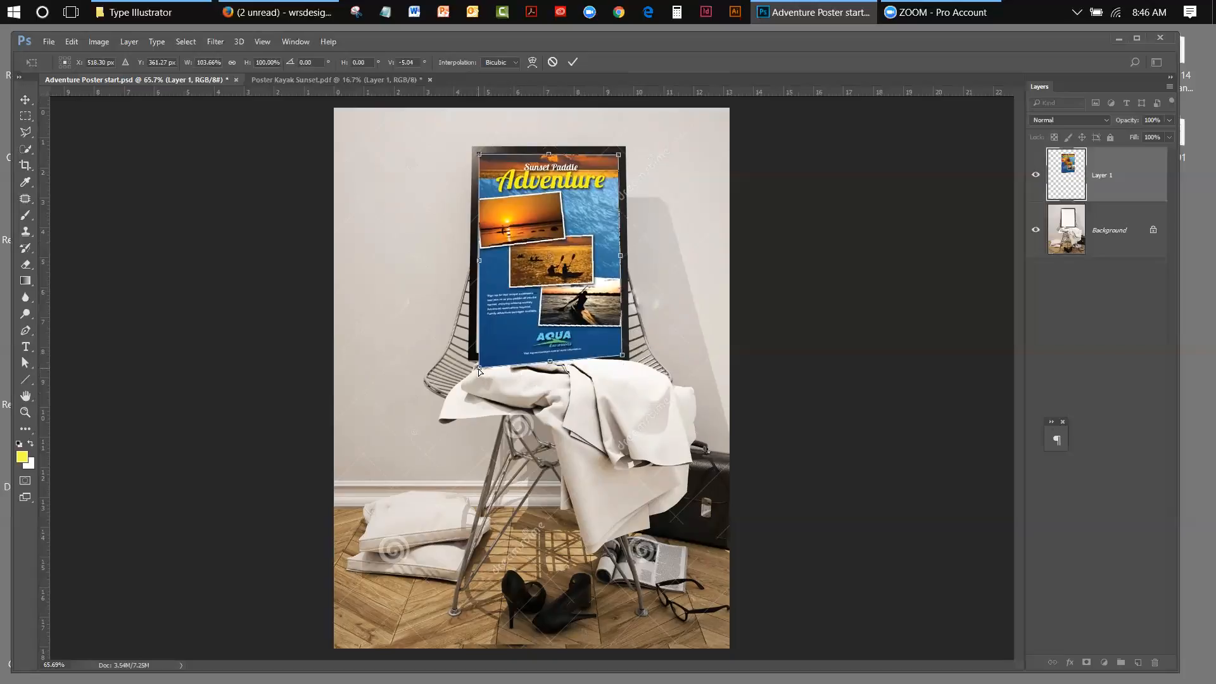
pyautogui.moveTo(479, 368); pyautogui.dragTo(477, 354)
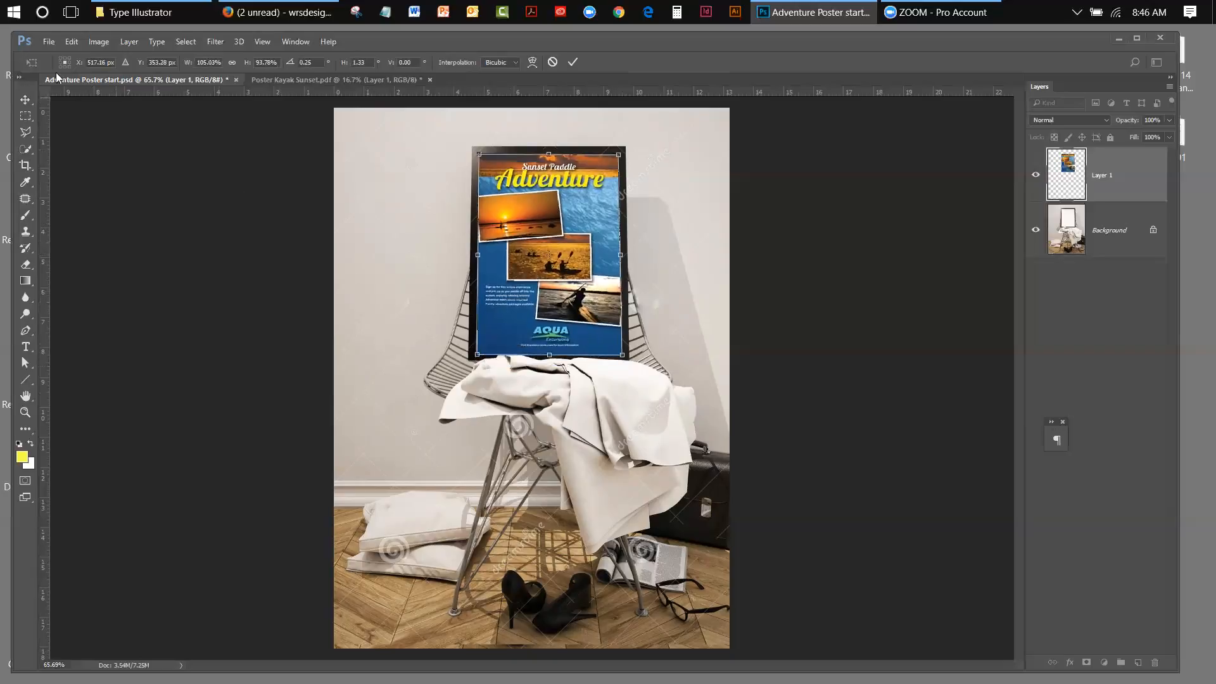
pyautogui.click(24, 101)
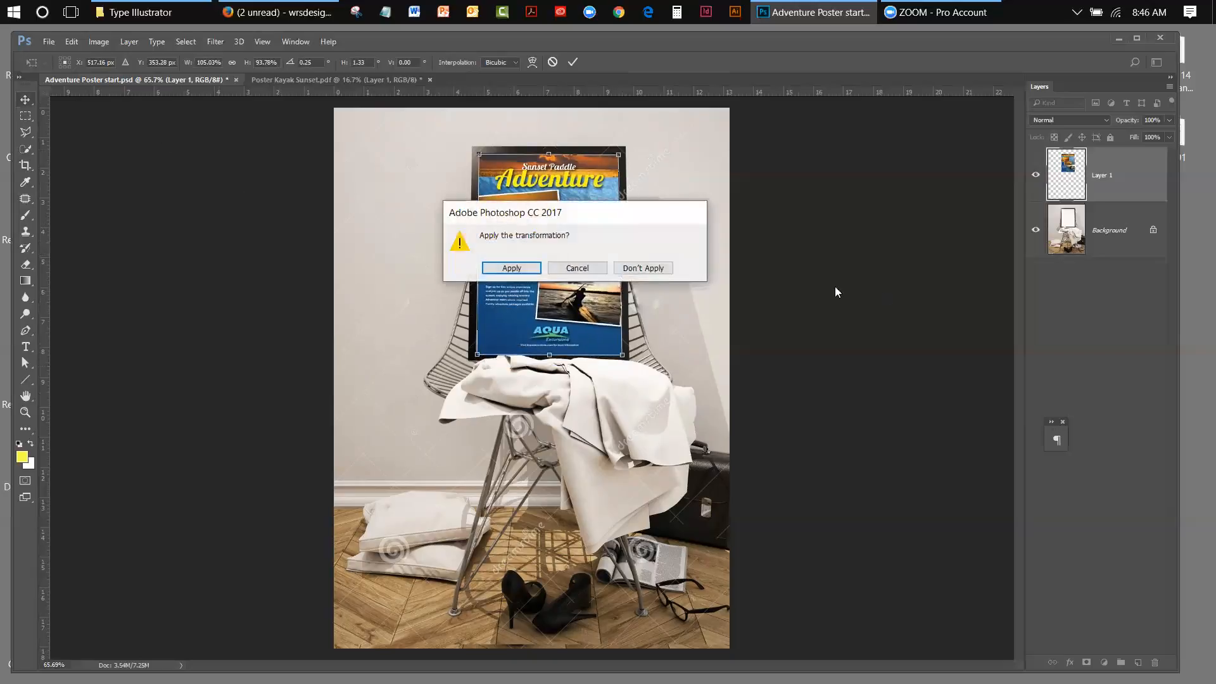
pyautogui.click(520, 266)
pyautogui.click(1121, 279)
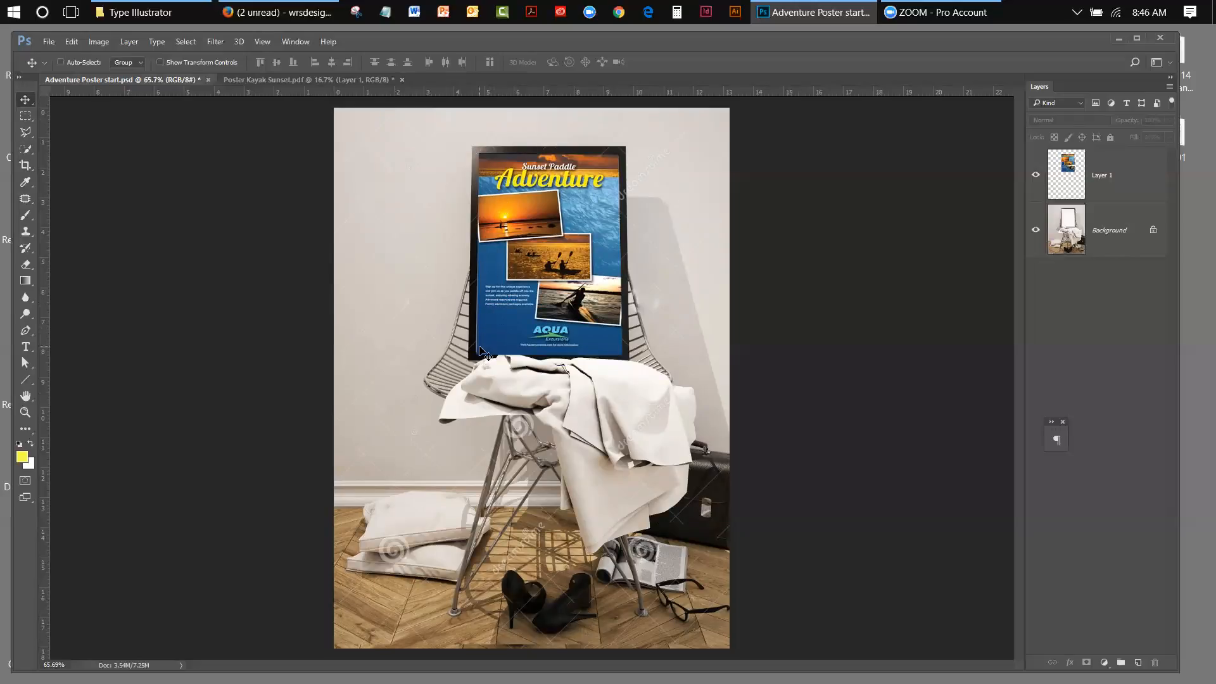
# - Distort the poster layer so its lower-left corner reaches slightly further into the frame's inner corner, and apply the transformation
pyautogui.click(1114, 182)
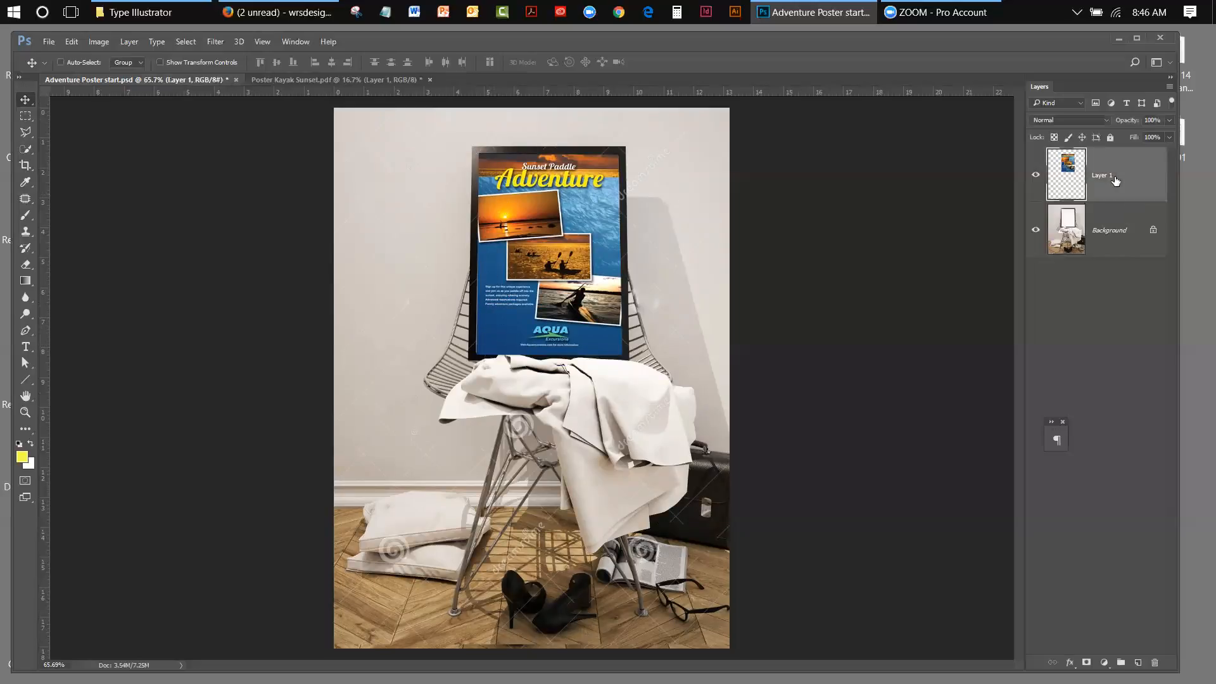
pyautogui.click(70, 43)
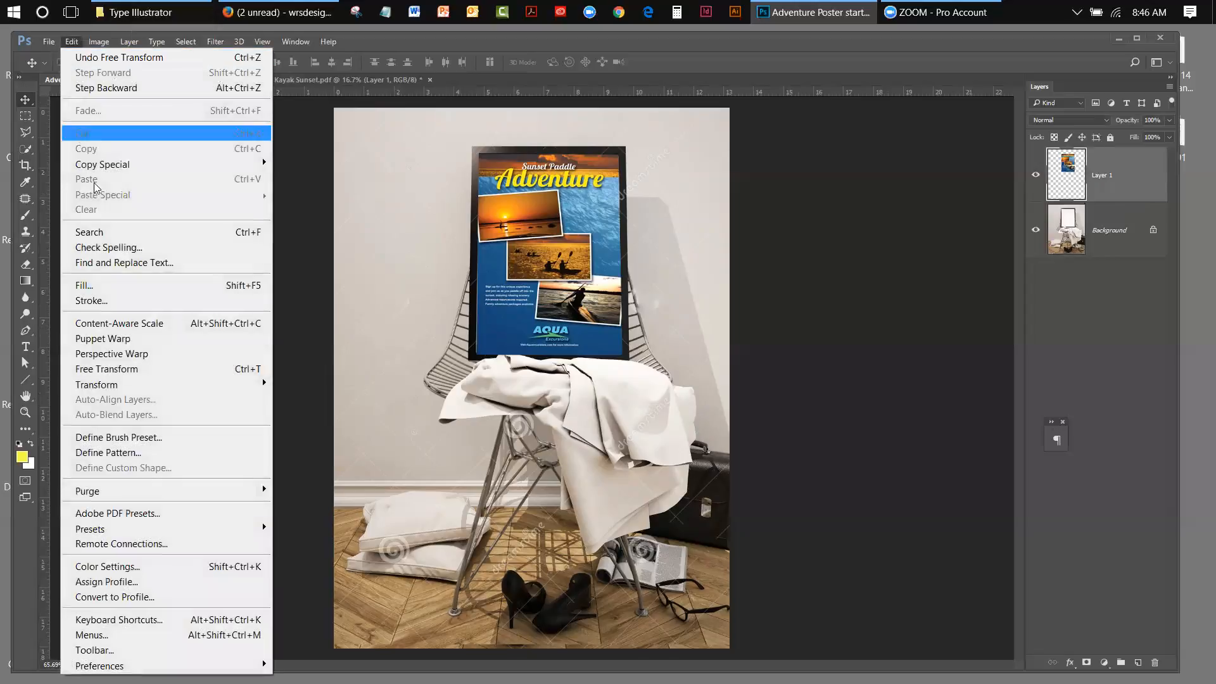
pyautogui.moveTo(113, 387)
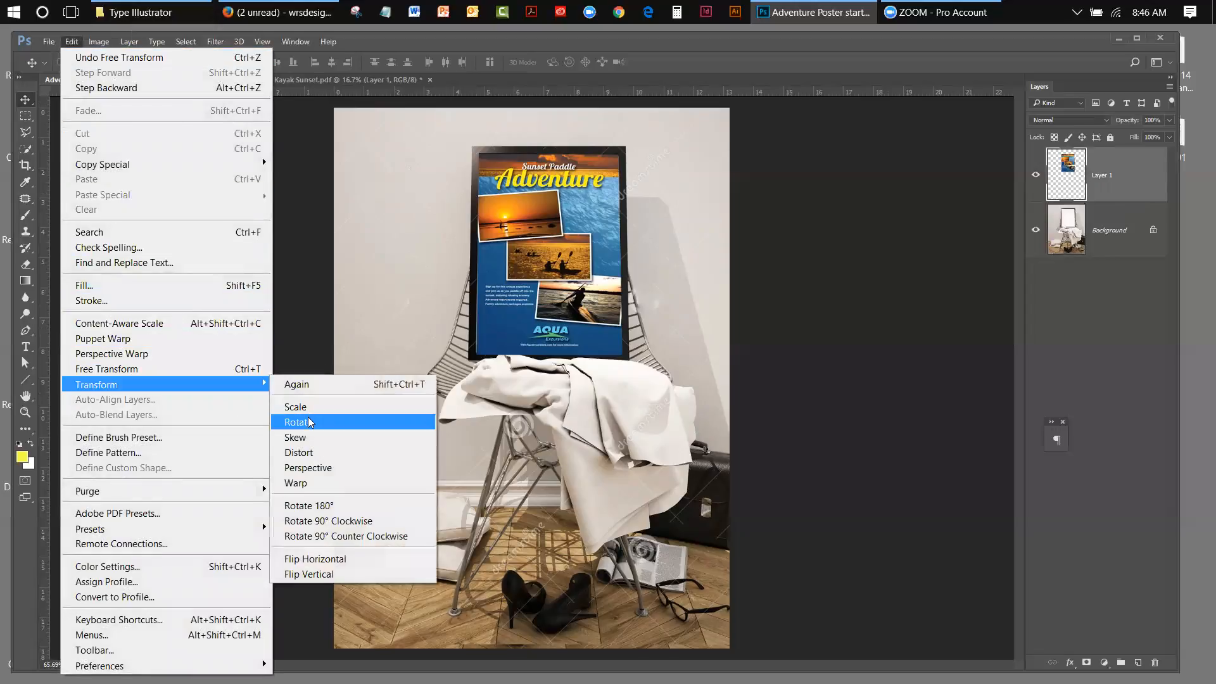
pyautogui.click(304, 452)
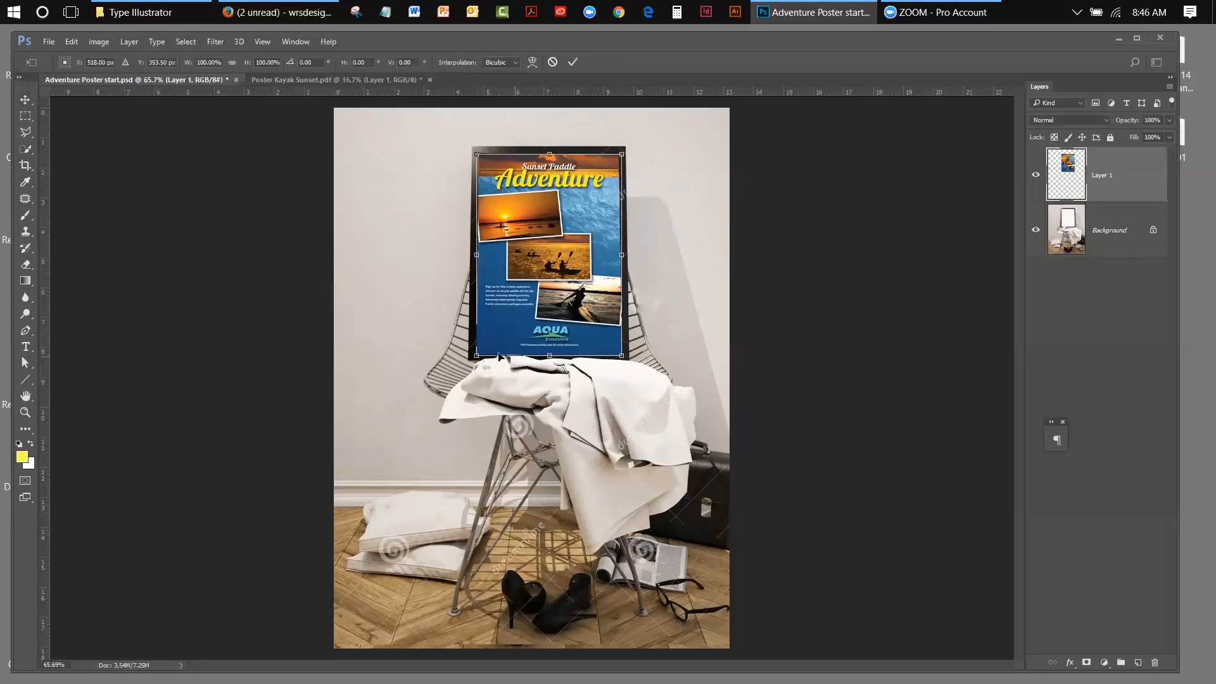
pyautogui.moveTo(476, 358); pyautogui.dragTo(474, 359)
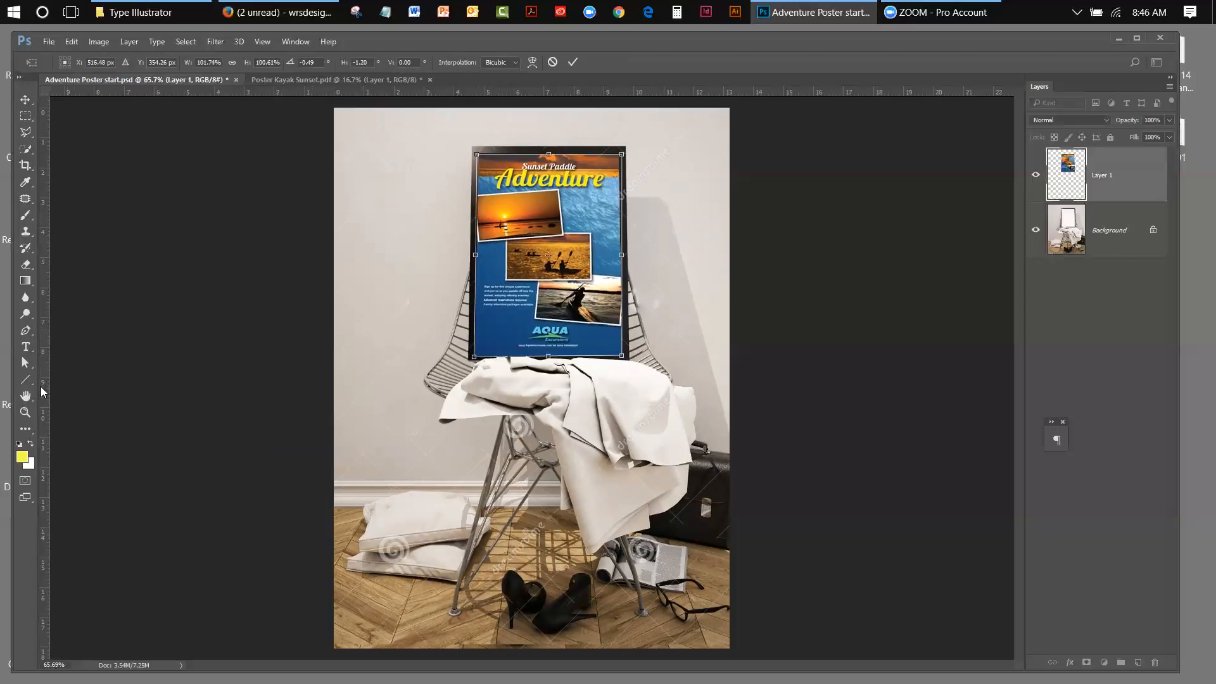
pyautogui.click(32, 413)
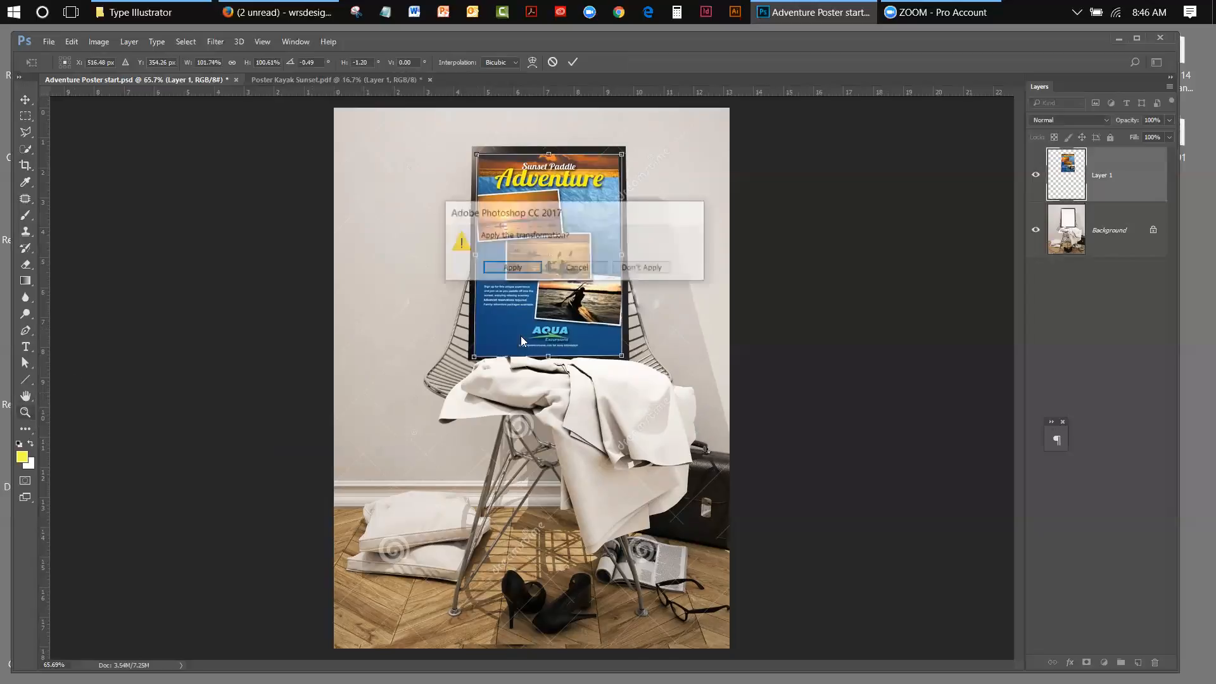
pyautogui.click(527, 269)
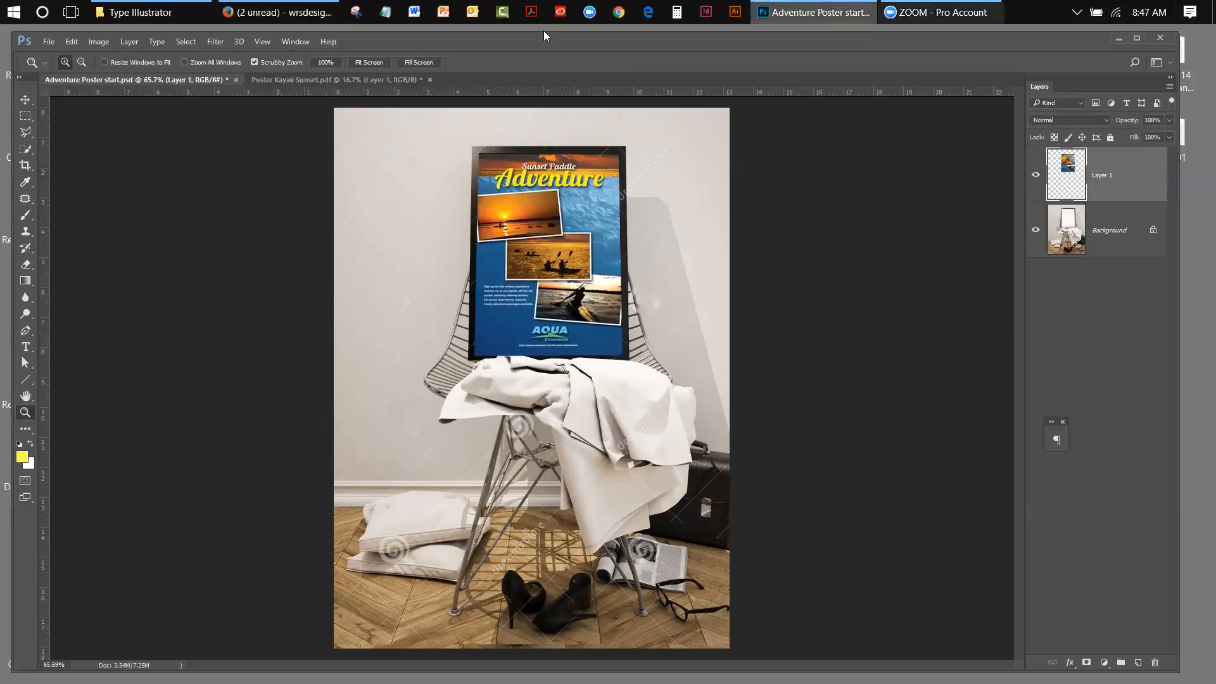
pyautogui.click(292, 42)
pyautogui.moveTo(352, 57)
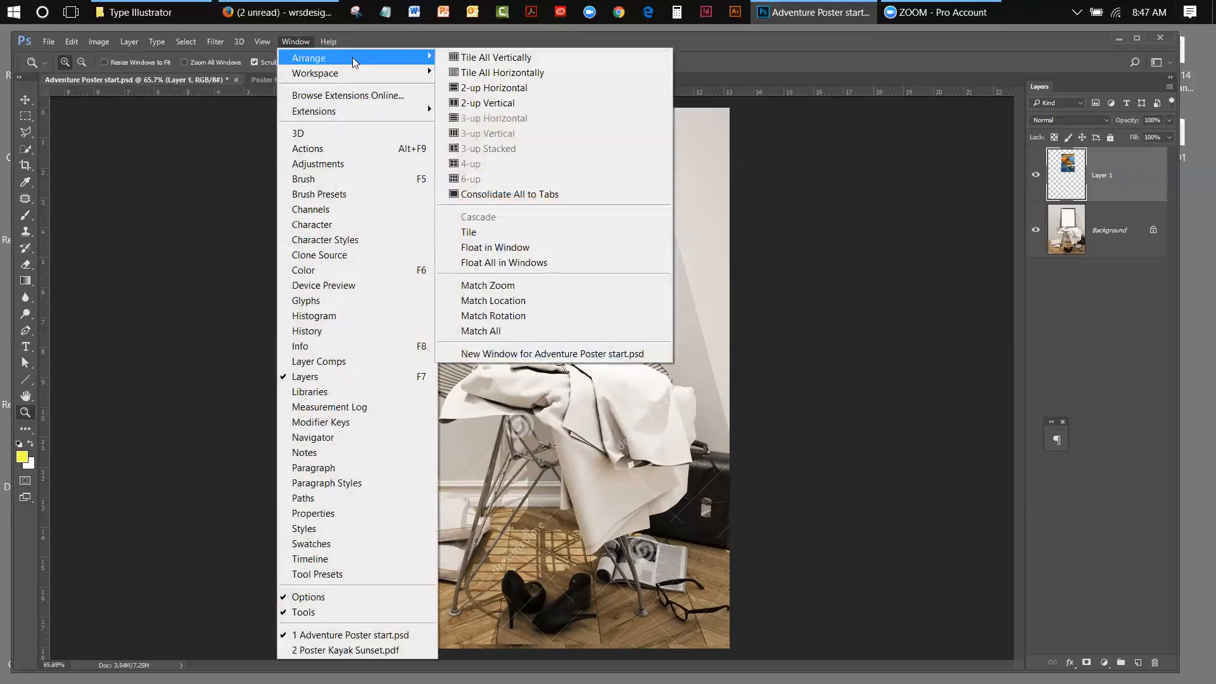
pyautogui.click(977, 151)
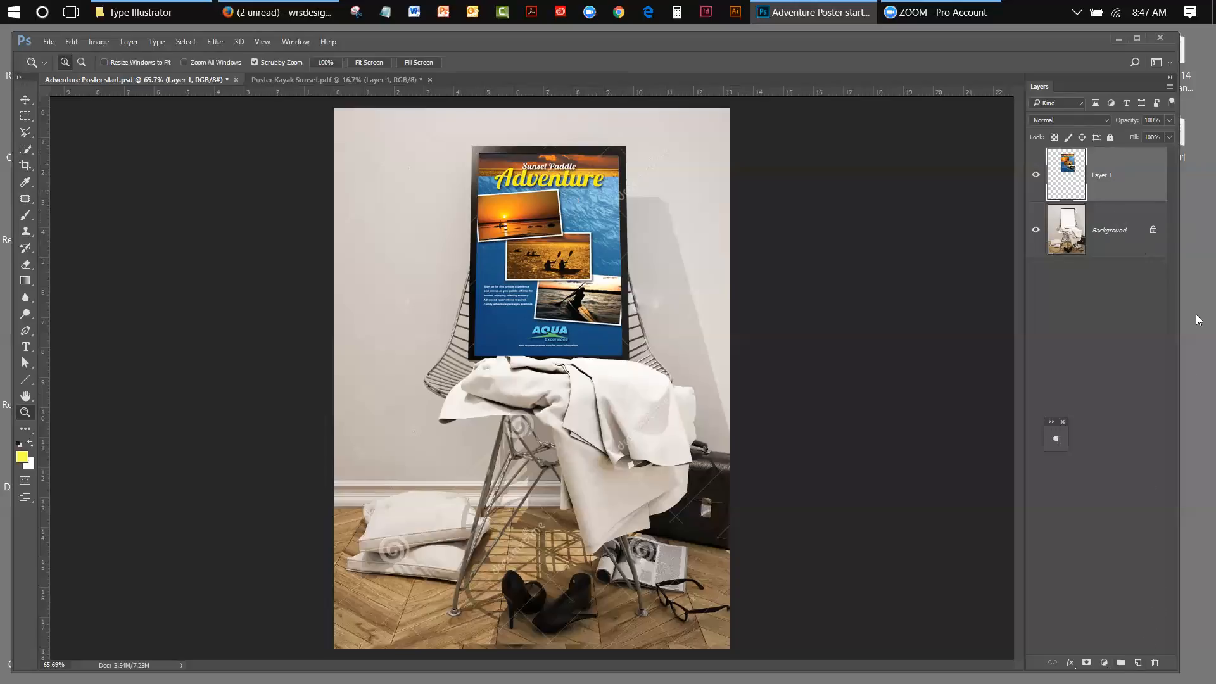
# - Add a new layer above the poster artwork, name it glass, and rename the artwork layer poster
pyautogui.click(1139, 662)
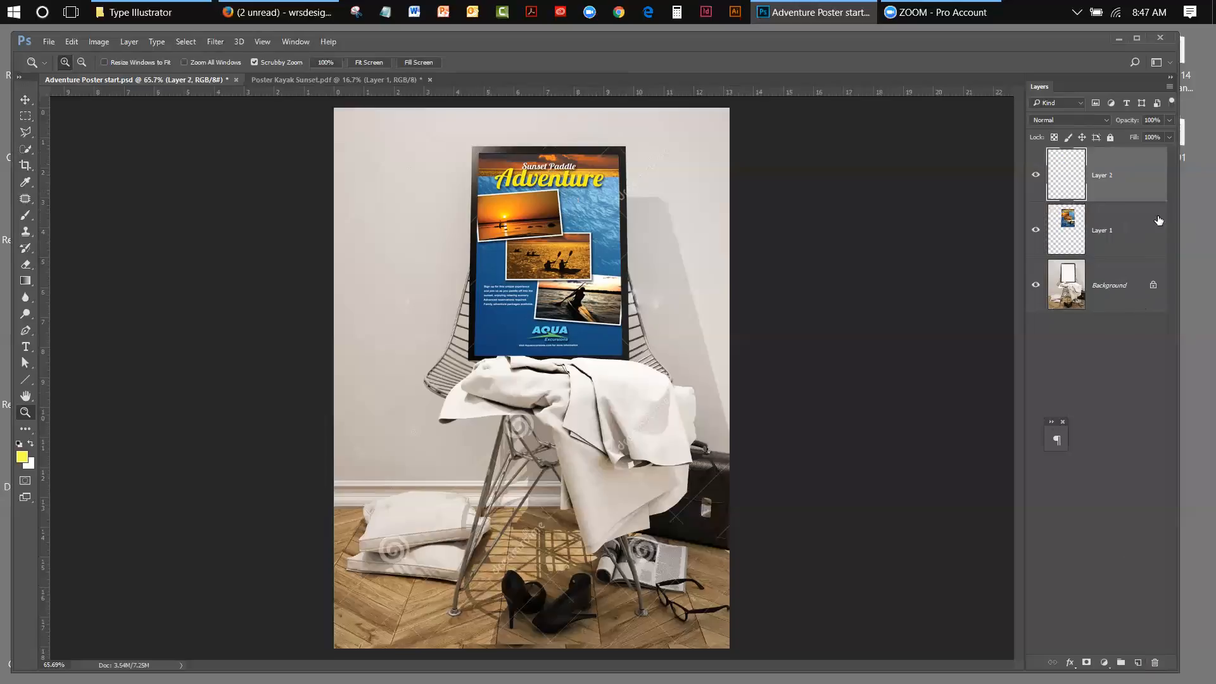
pyautogui.doubleClick(1101, 231)
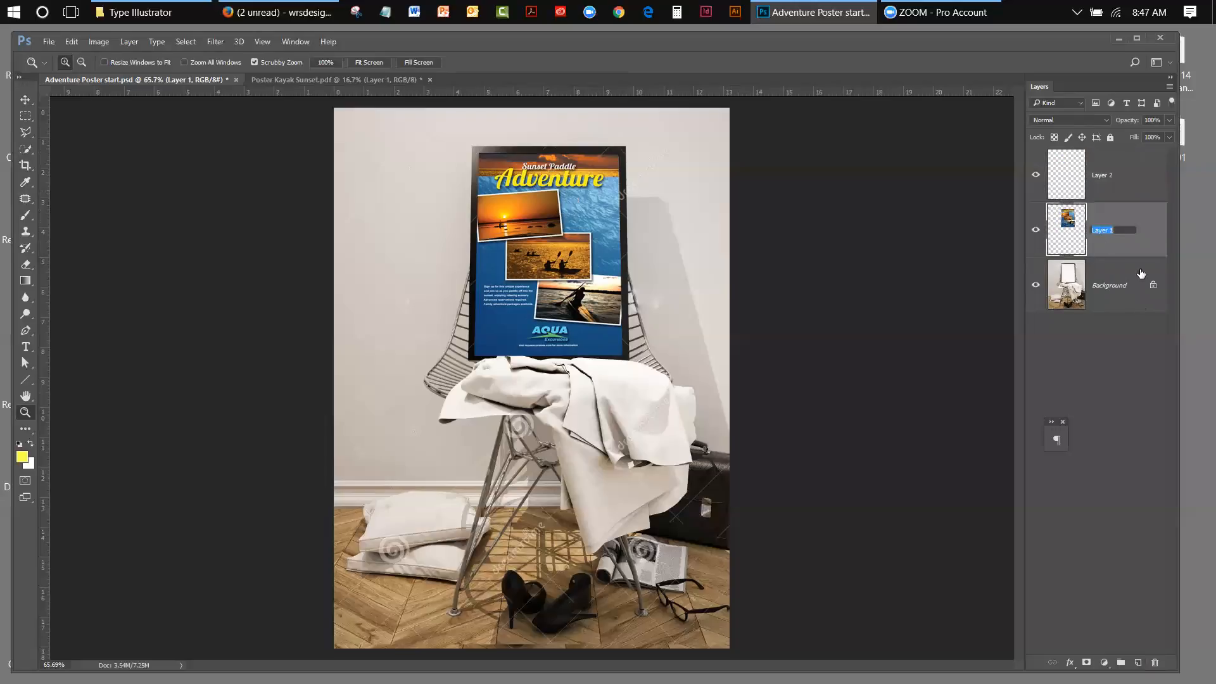
pyautogui.write('poster')
pyautogui.click(1095, 175)
pyautogui.doubleClick(1095, 175)
pyautogui.write('glass')
pyautogui.click(1164, 448)
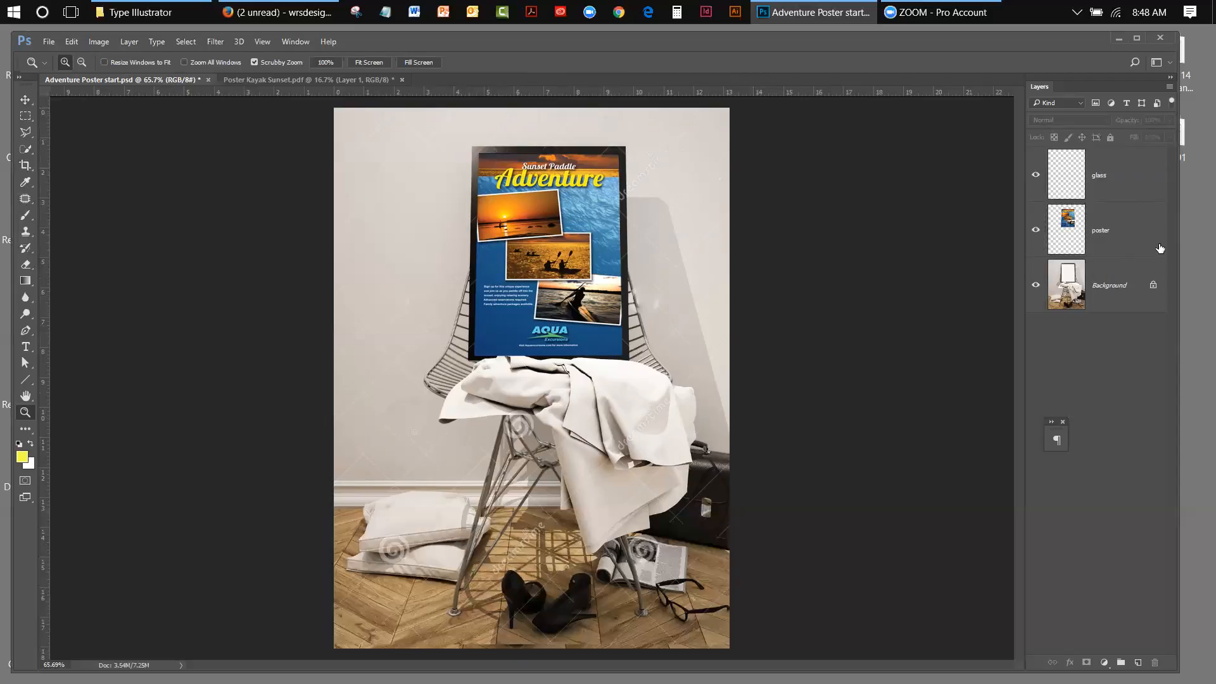
# - Load the poster layer's outline as a selection and make the glass layer active with the Gradient tool
pyautogui.keyDown('ctrl'); pyautogui.click(1065, 219); pyautogui.keyUp('ctrl')
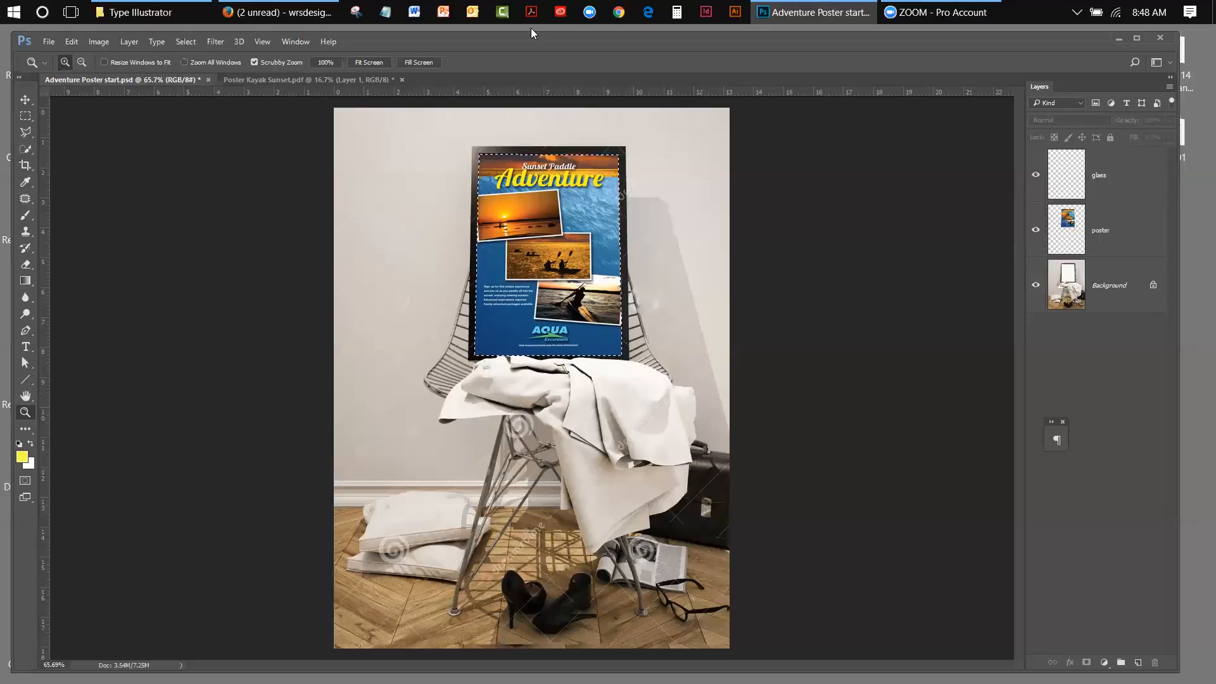
pyautogui.click(188, 42)
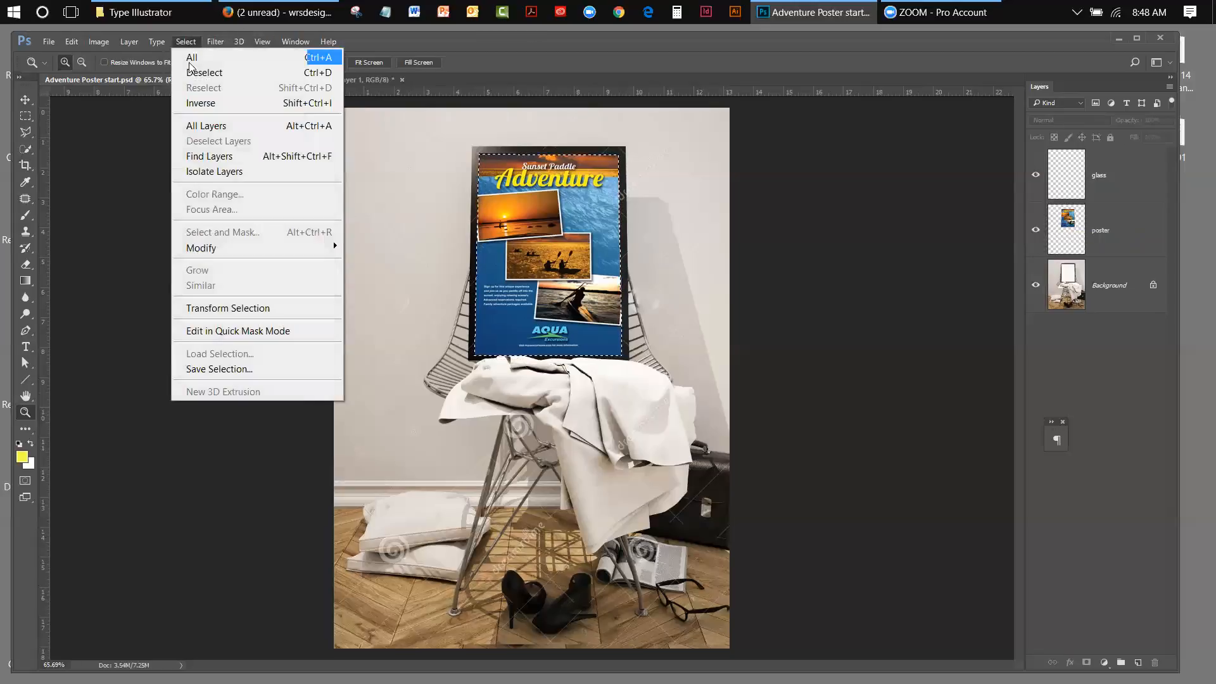
pyautogui.click(196, 73)
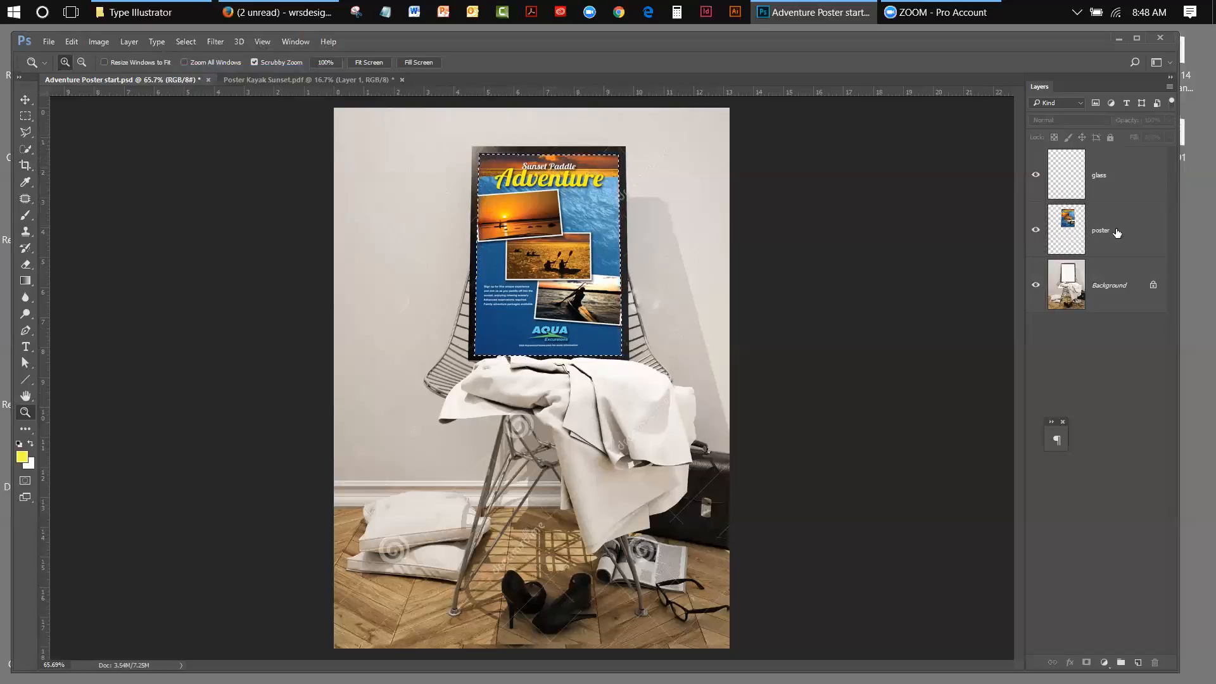
pyautogui.click(1118, 179)
pyautogui.click(1118, 178)
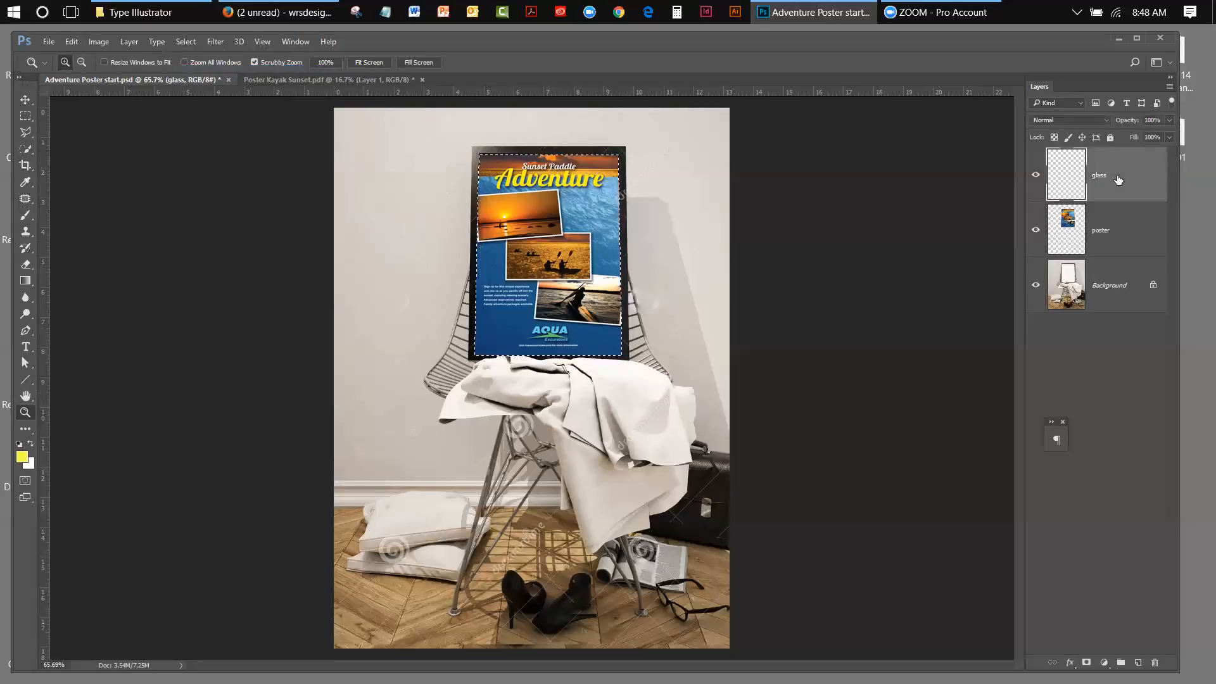
pyautogui.click(24, 280)
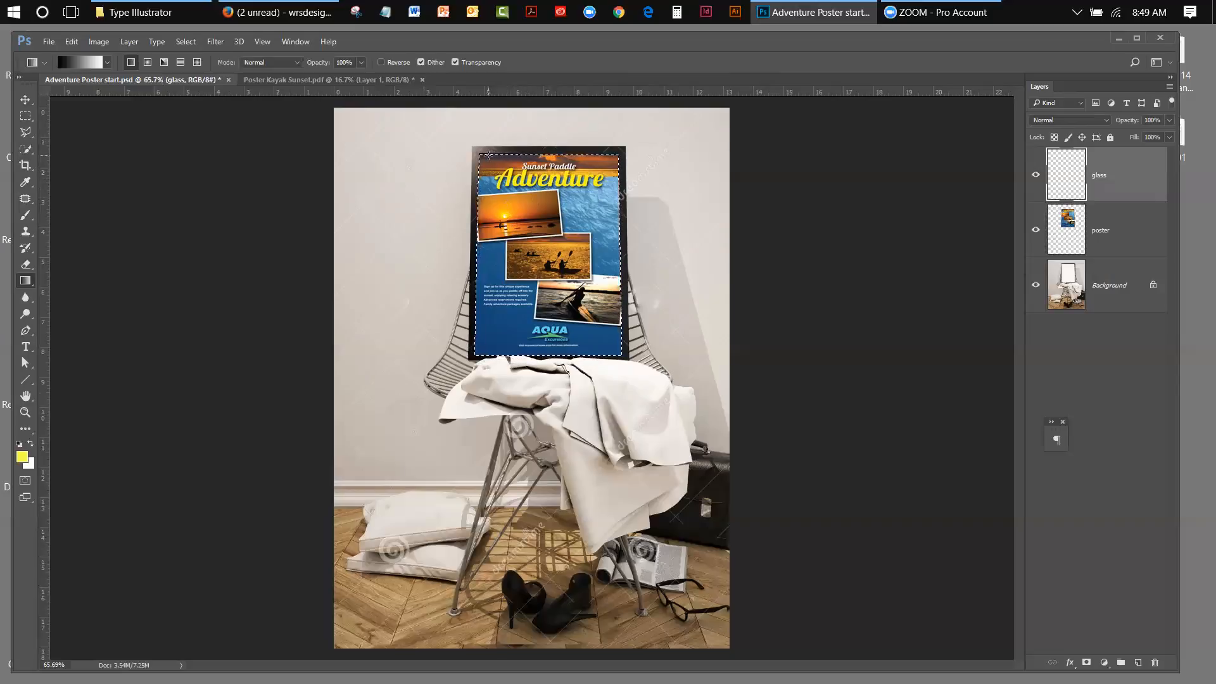
# - Try a black-to-white gradient with black at the poster's upper end on the glass layer, and undo it
pyautogui.moveTo(513, 269); pyautogui.dragTo(515, 276)
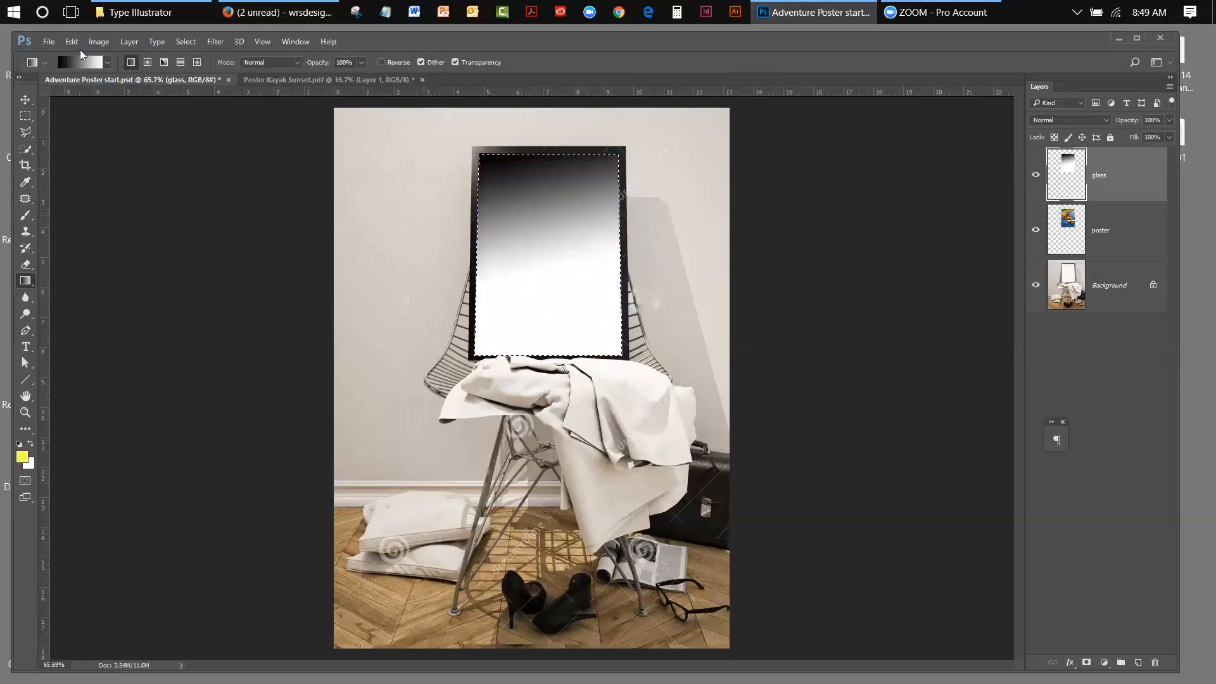
pyautogui.click(74, 47)
pyautogui.click(79, 57)
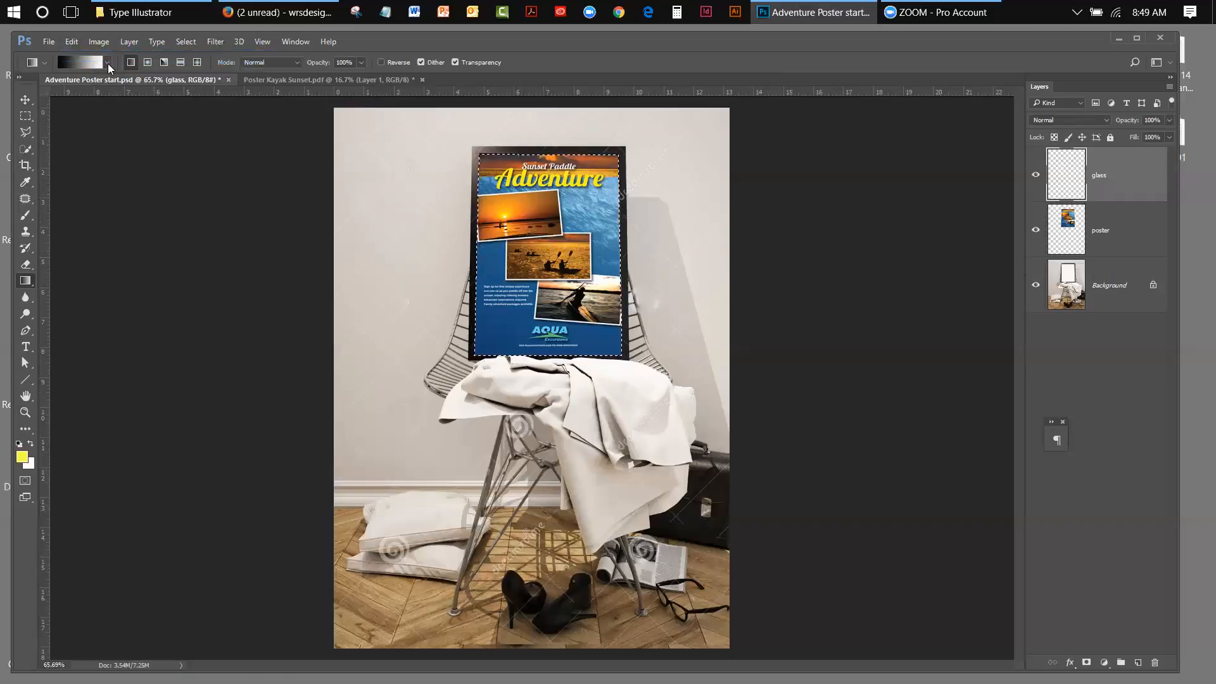
# - Fill the selection on the glass layer with a linear black-to-white gradient, white at the poster's upper end and black at its lower end
pyautogui.click(107, 63)
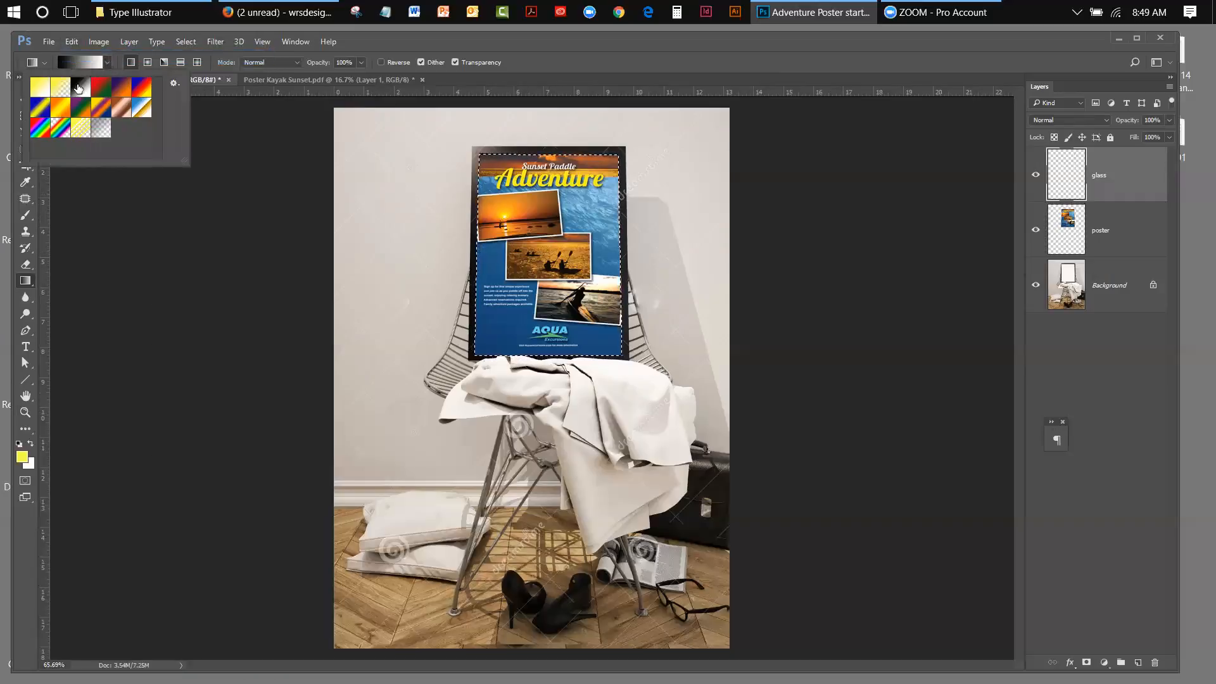
pyautogui.click(109, 59)
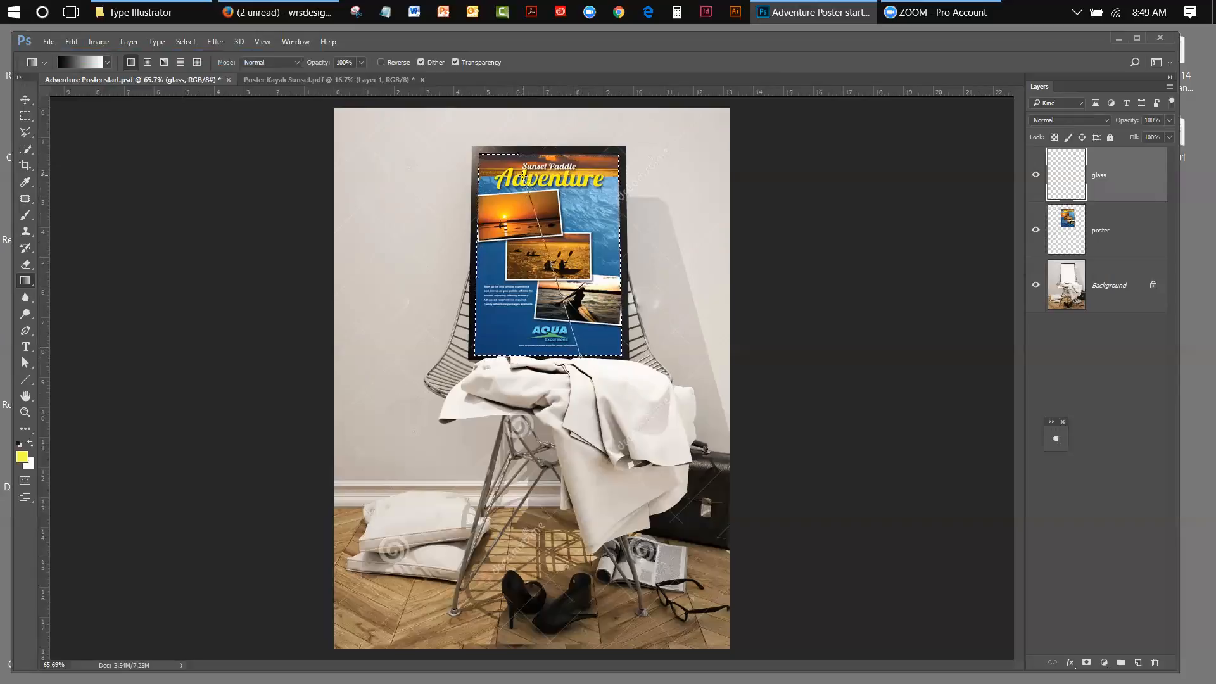
pyautogui.moveTo(523, 172); pyautogui.dragTo(524, 173)
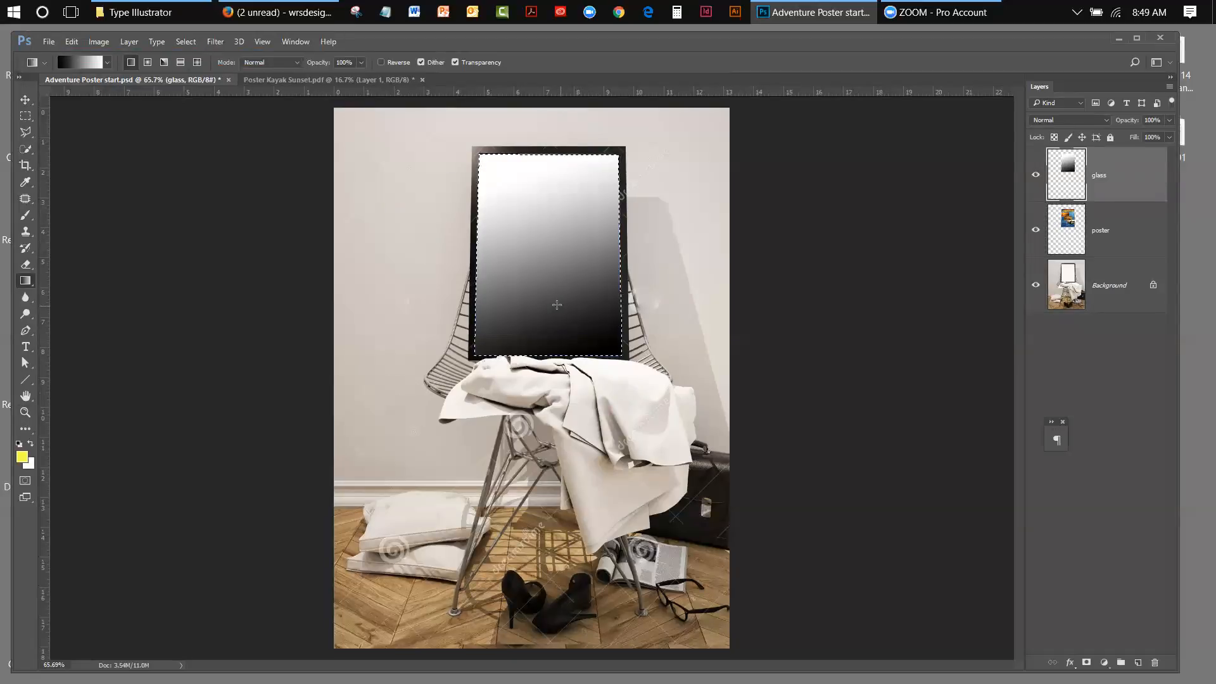
pyautogui.click(27, 101)
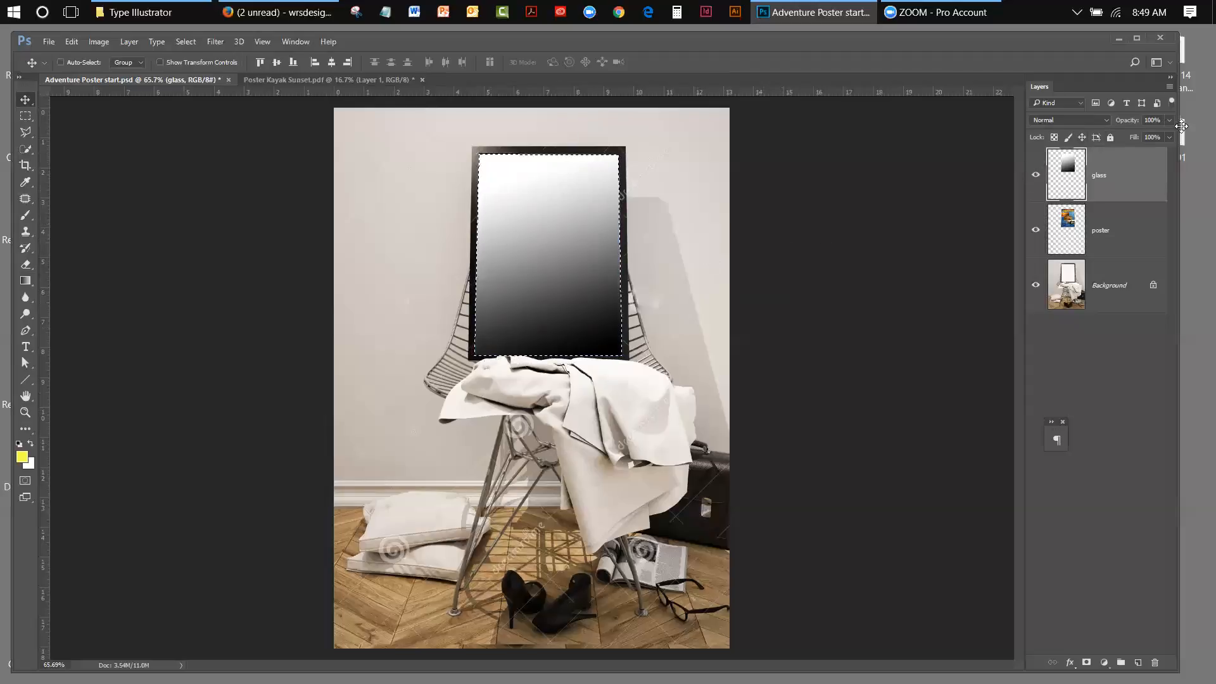
# - Try the Darken blend mode on the glass layer, and set the layer to Overlay at 40% opacity
pyautogui.click(1105, 120)
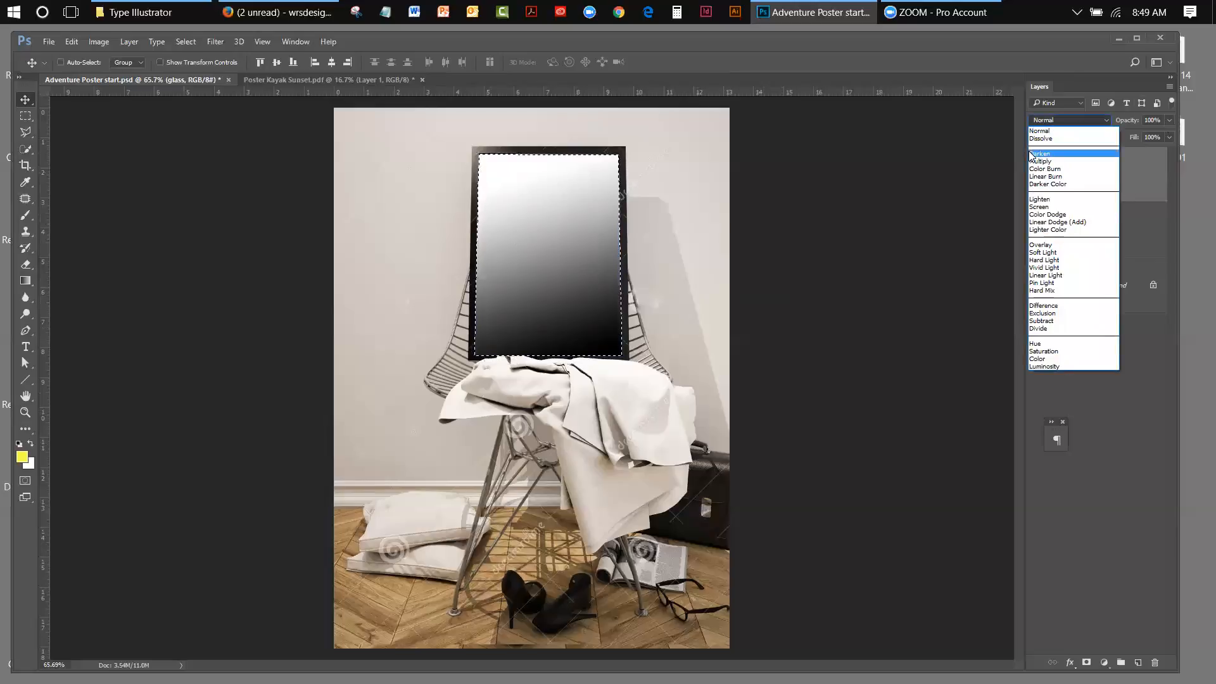
pyautogui.click(1031, 154)
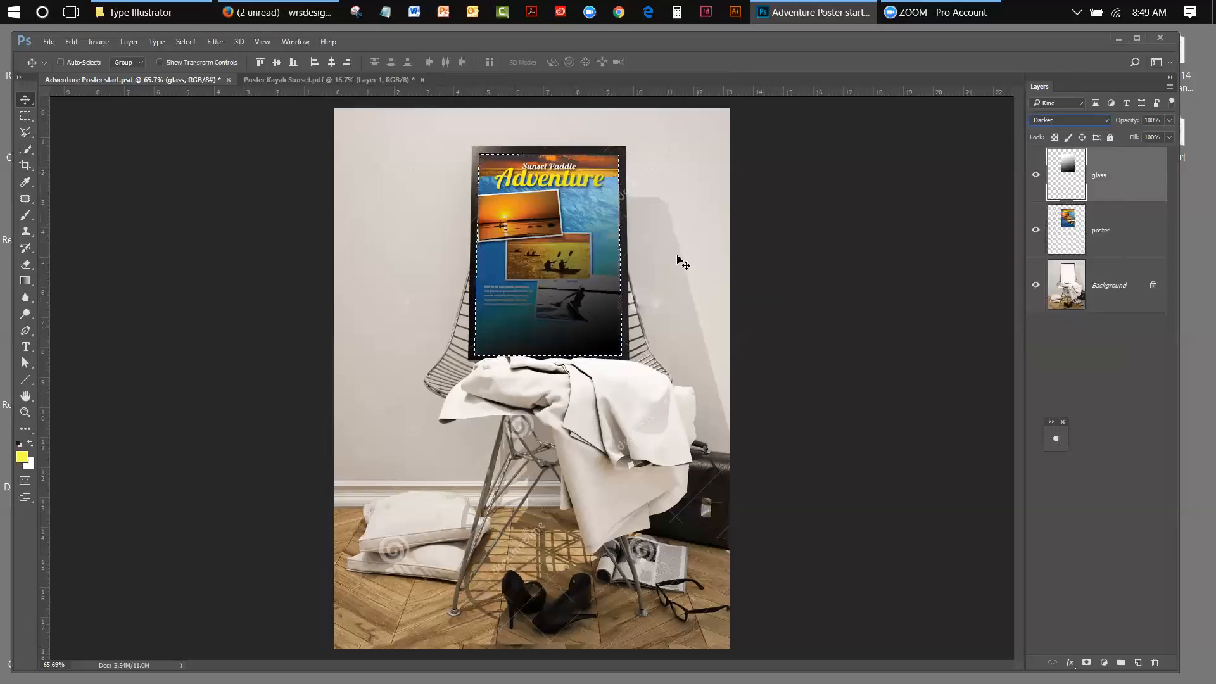
pyautogui.click(1107, 122)
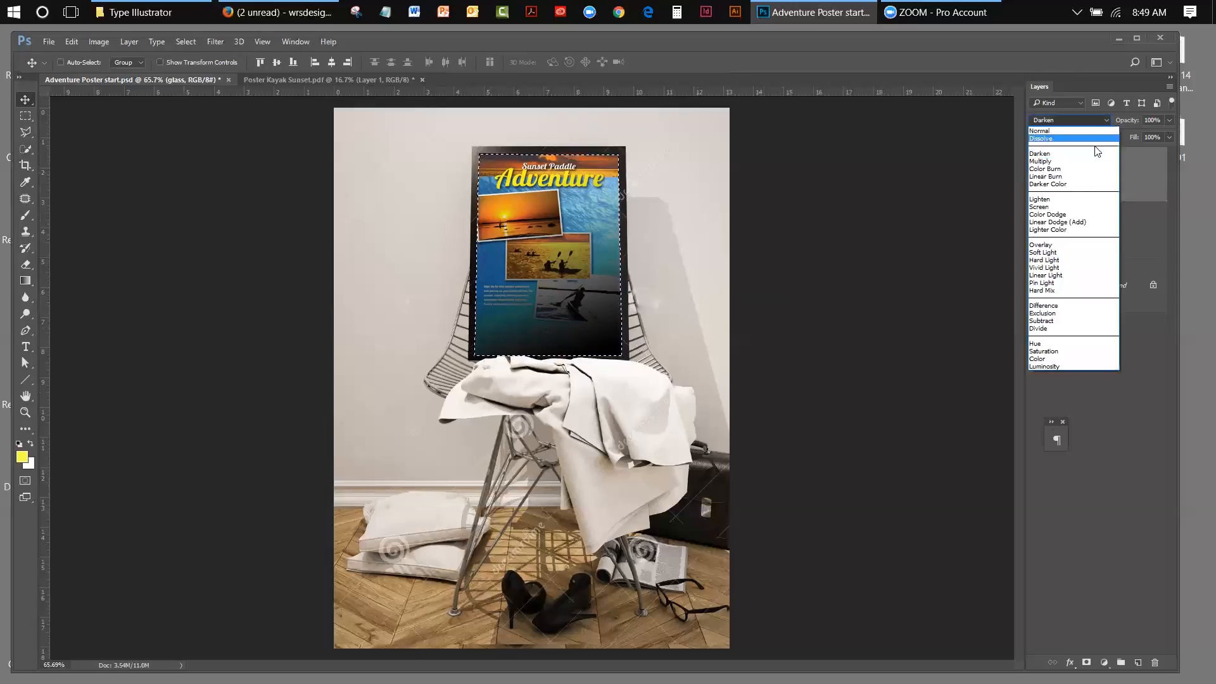
pyautogui.click(1062, 246)
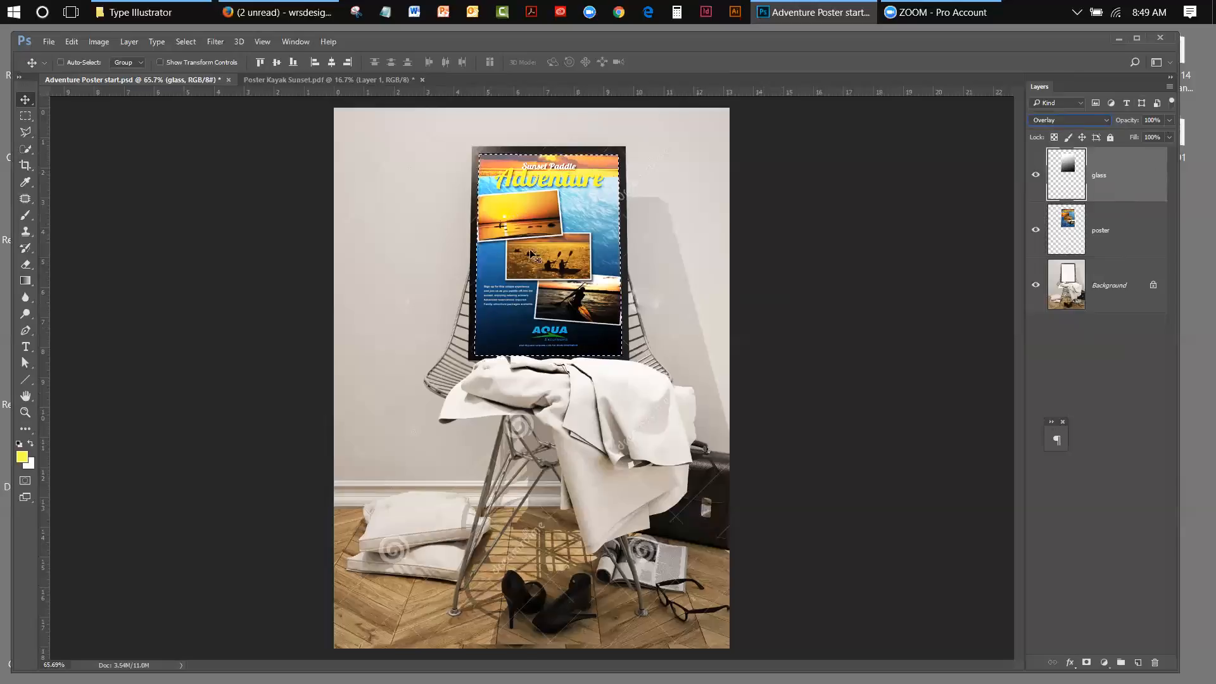
pyautogui.click(1170, 120)
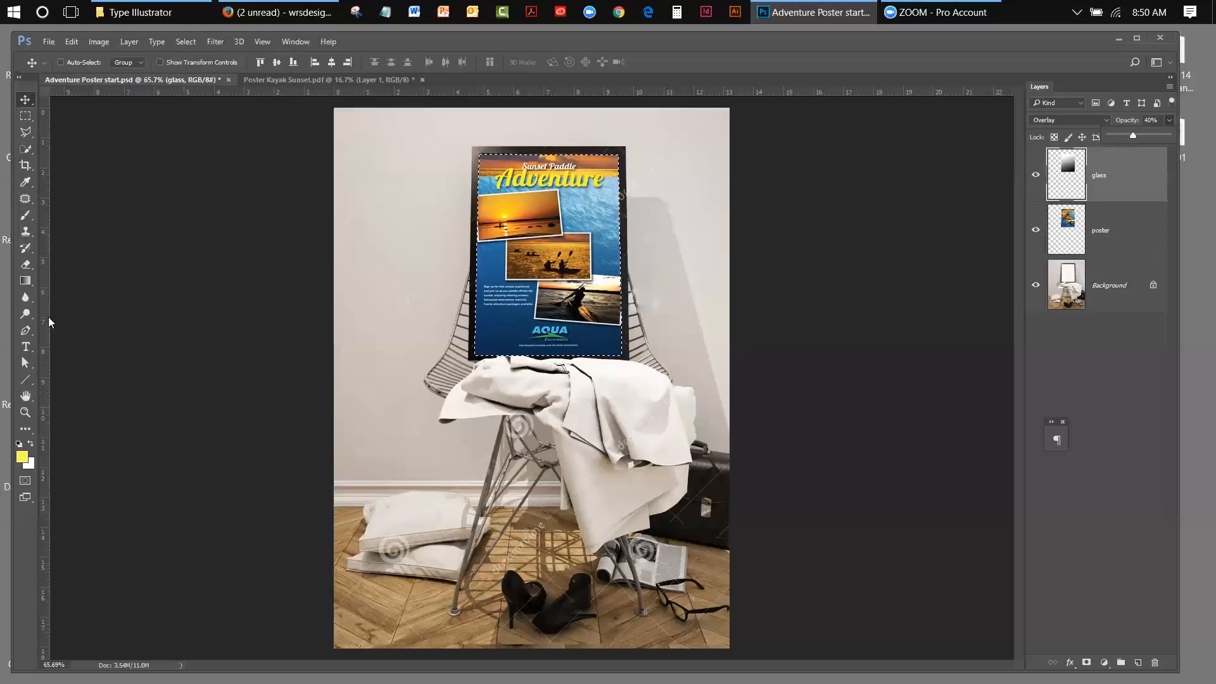
# - Redraw the glass layer's gradient as a short diagonal transition that leaves it mostly black with white only near the poster's upper-left corner
pyautogui.click(26, 280)
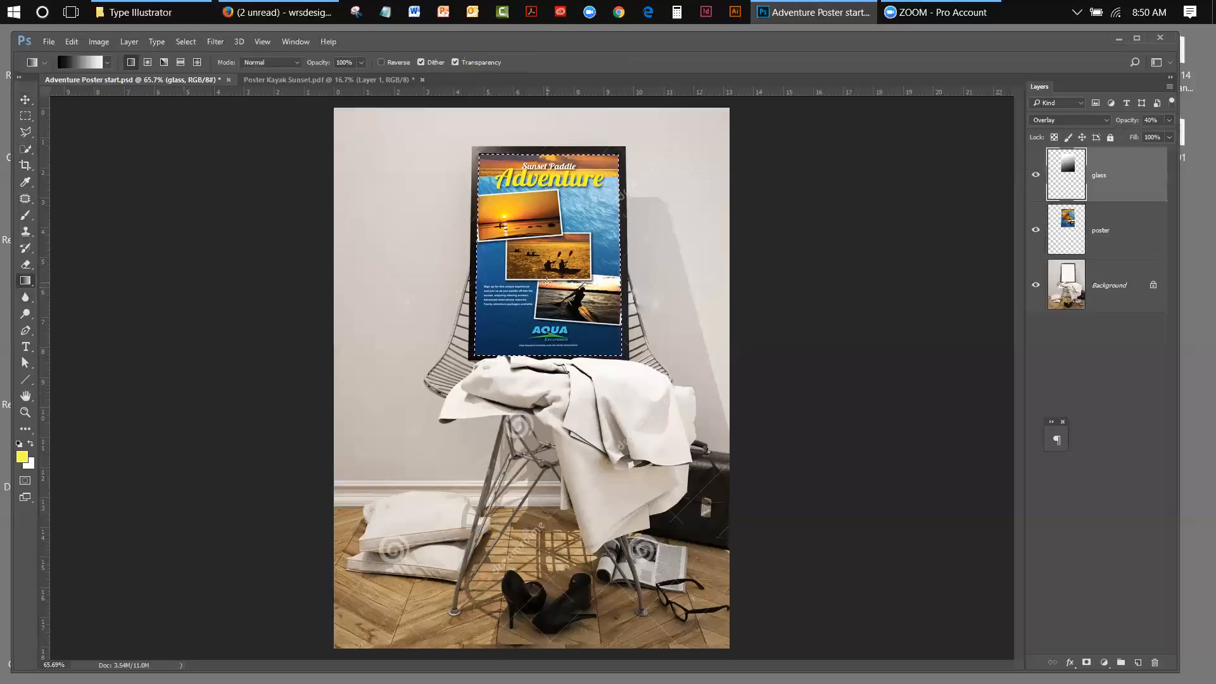
pyautogui.moveTo(533, 169); pyautogui.dragTo(532, 162)
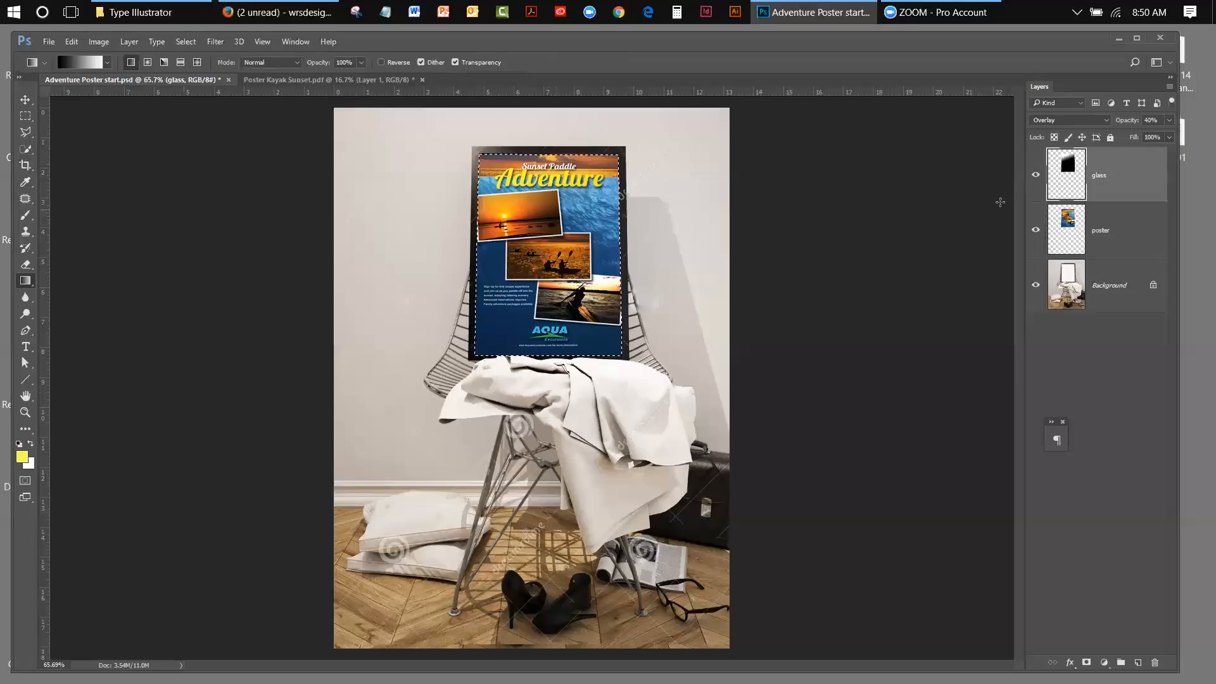
# - Try the Darken, Multiply and Linear Burn blend modes on the glass layer, and set it to Lighten
pyautogui.click(1107, 119)
pyautogui.press('Escape')
pyautogui.click(1069, 120)
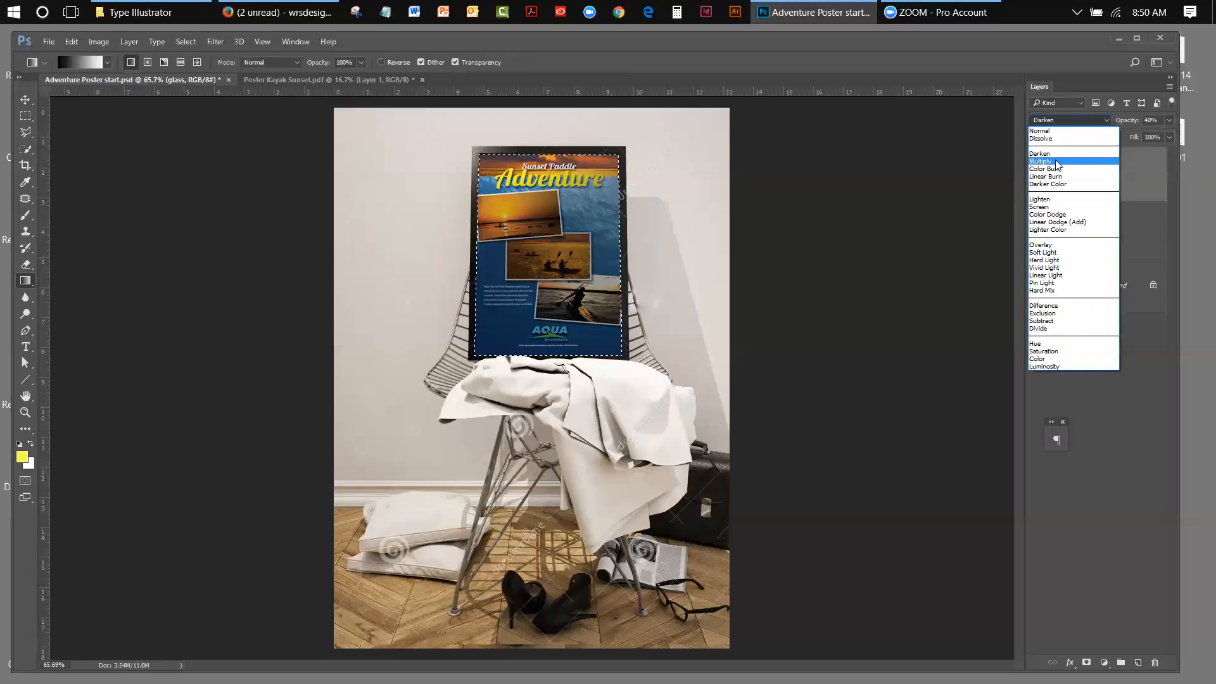
pyautogui.click(1057, 162)
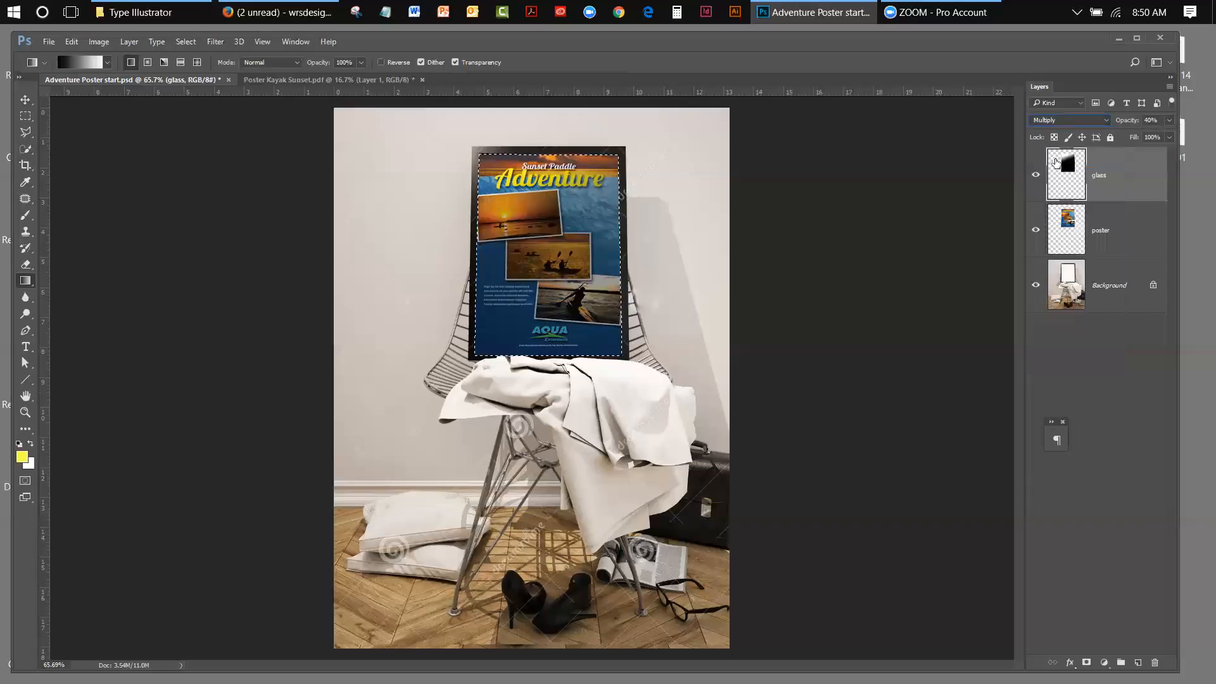
pyautogui.click(1059, 119)
pyautogui.click(1055, 177)
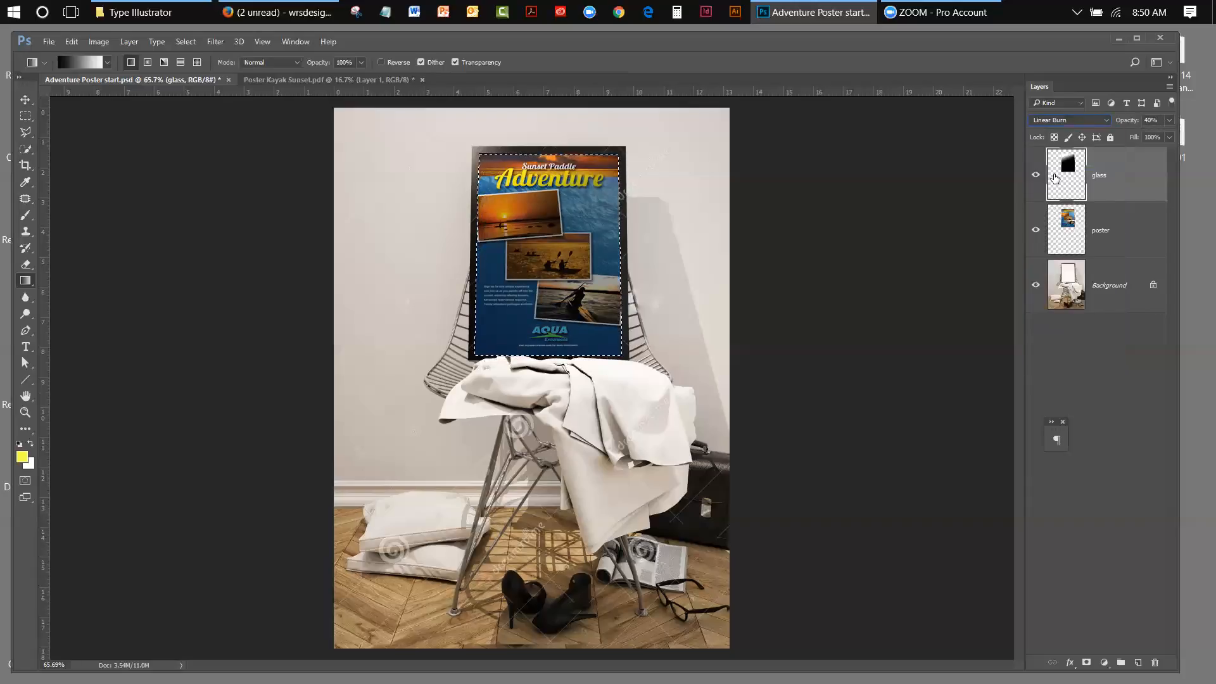
pyautogui.click(1056, 119)
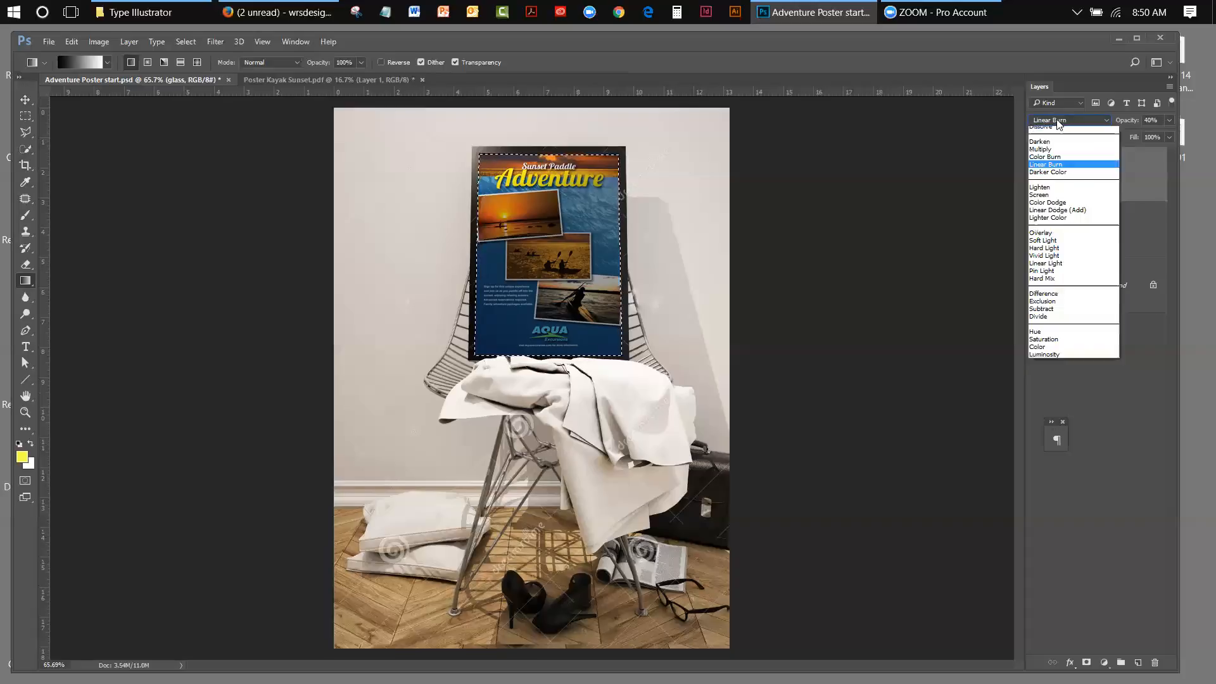
pyautogui.click(1056, 197)
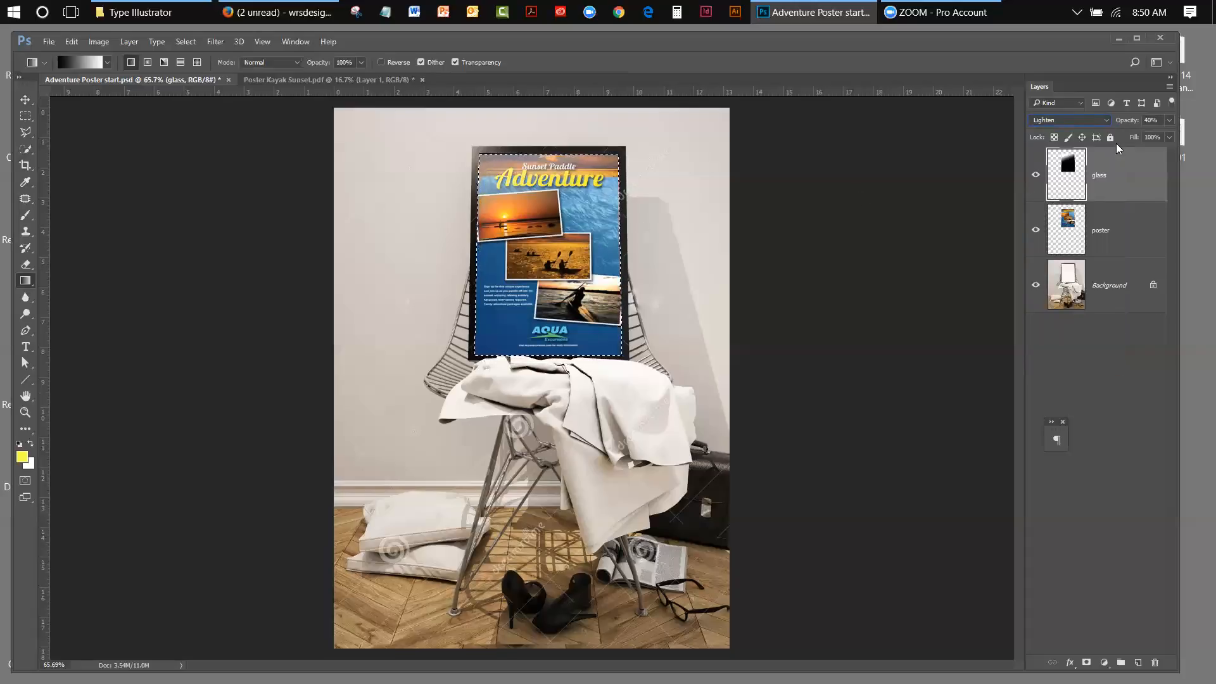
# - Lower the glass layer's opacity to 28% and deselect the selection around the poster
pyautogui.click(1171, 120)
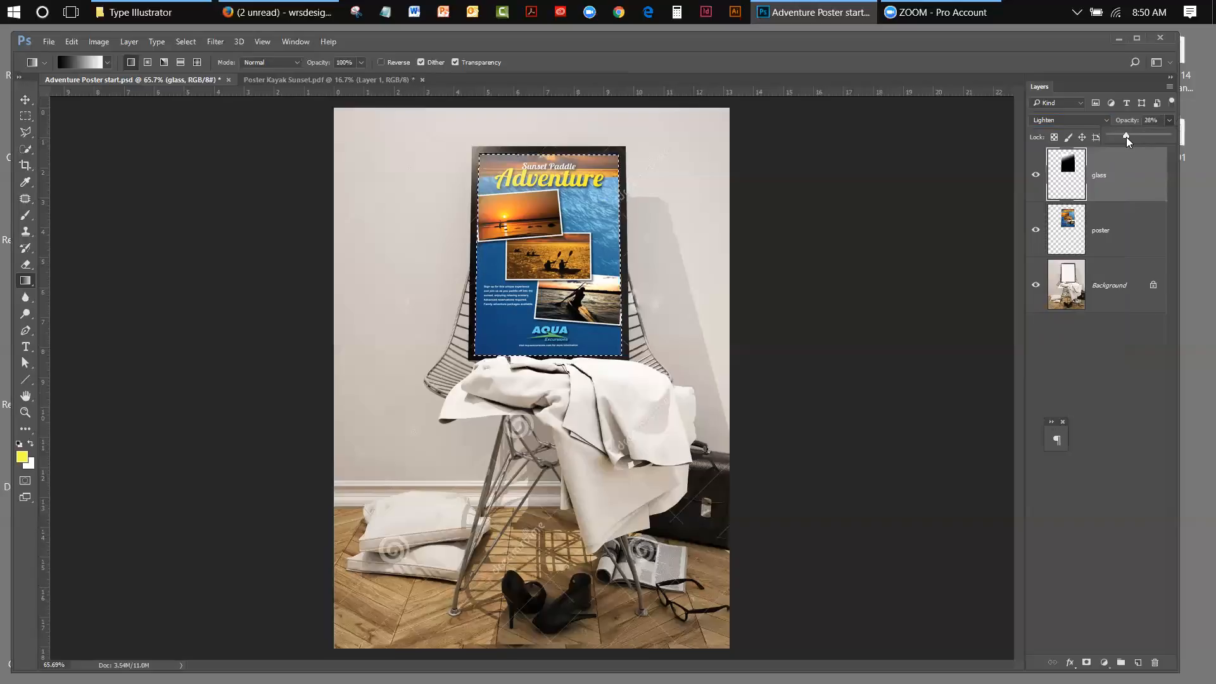
pyautogui.click(24, 104)
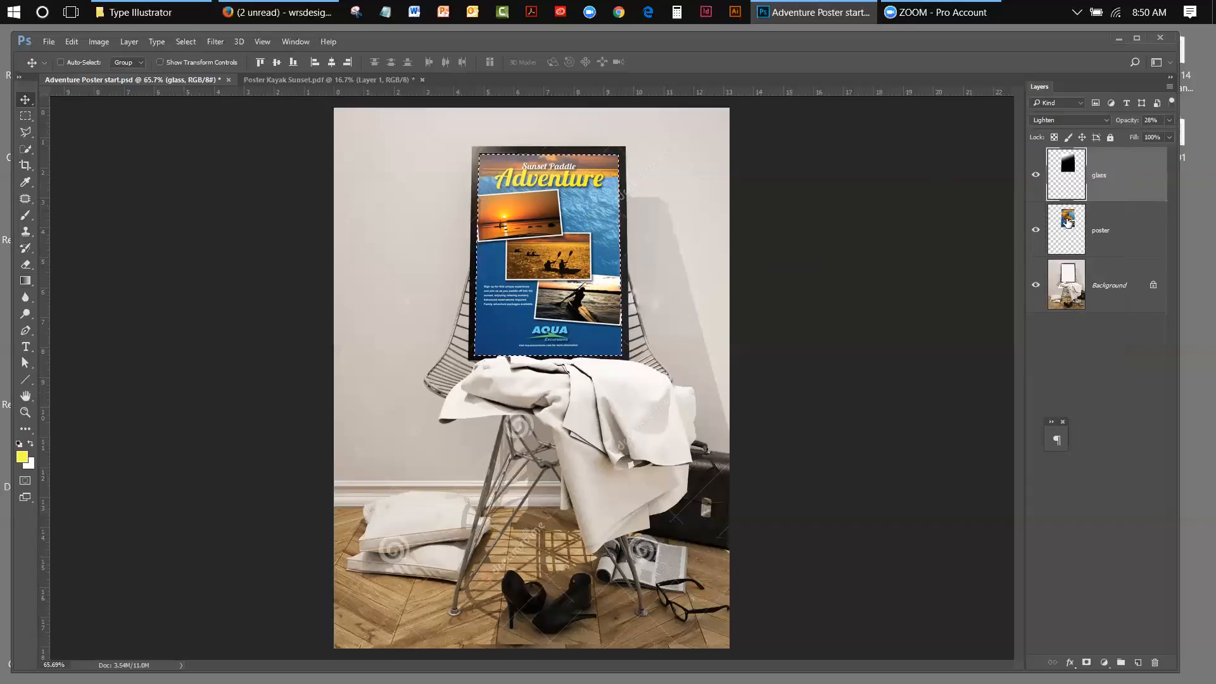
pyautogui.click(185, 41)
pyautogui.click(194, 72)
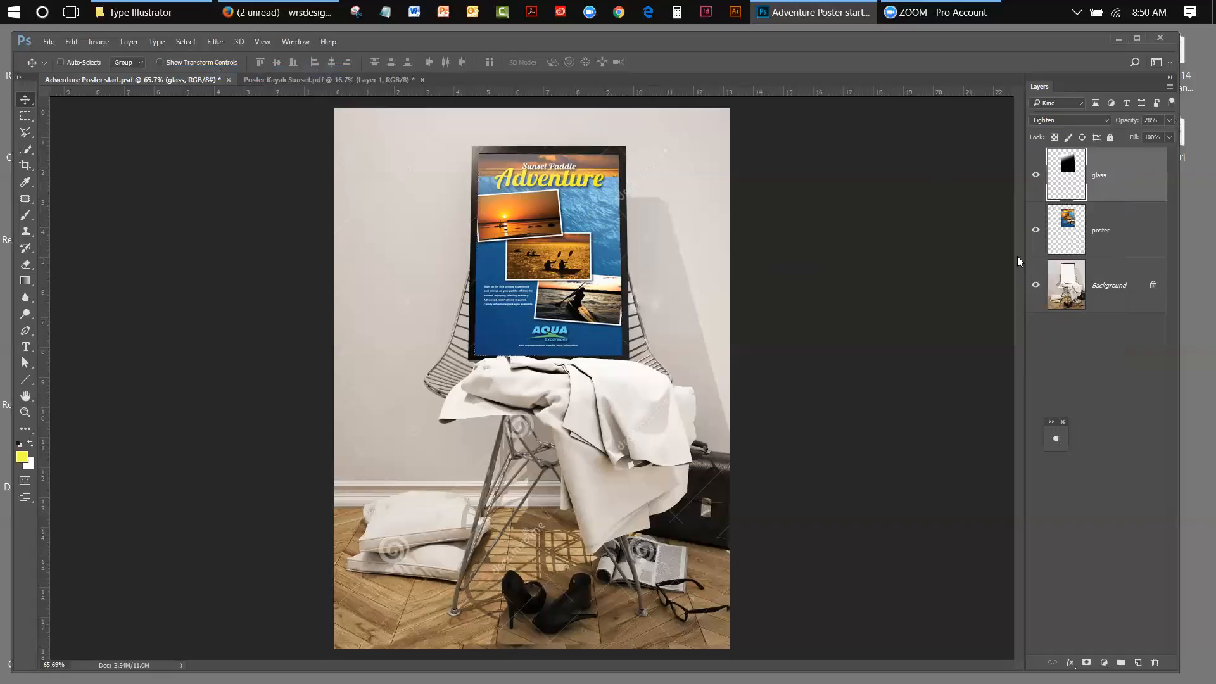
# - Toggle the visibility of the glass and poster layers to compare the mock-up with and without them, leaving both layers shown
pyautogui.click(1038, 175)
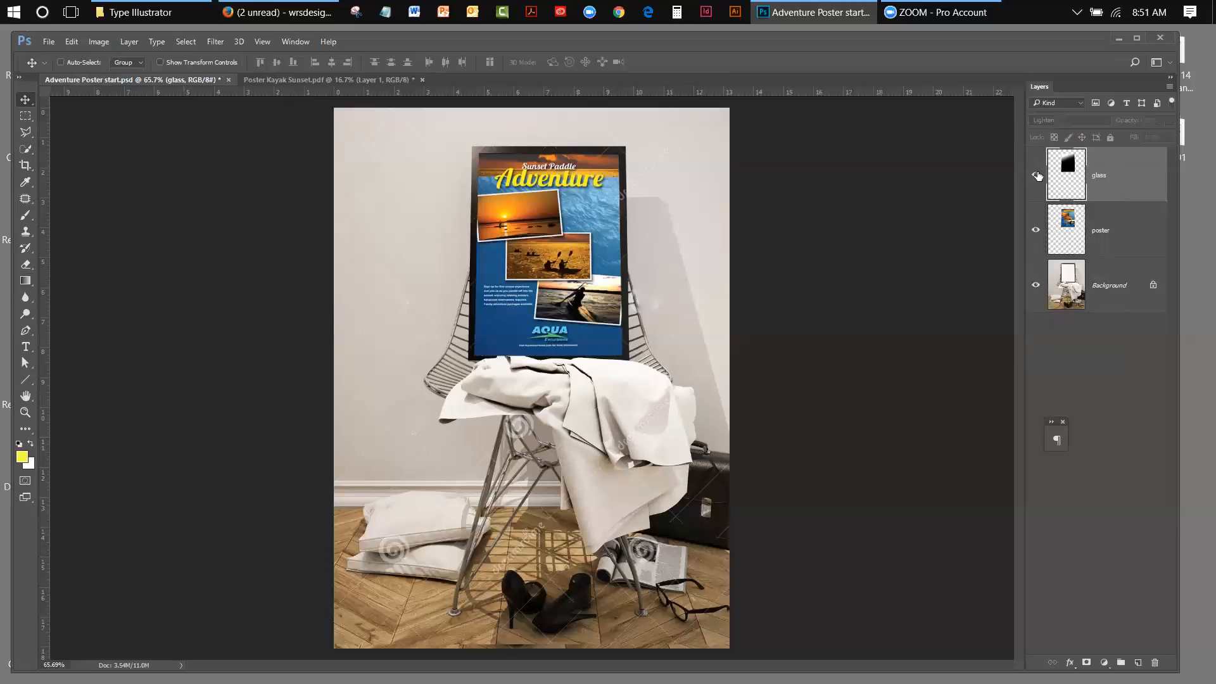
pyautogui.click(1037, 176)
pyautogui.click(1037, 175)
pyautogui.click(1037, 176)
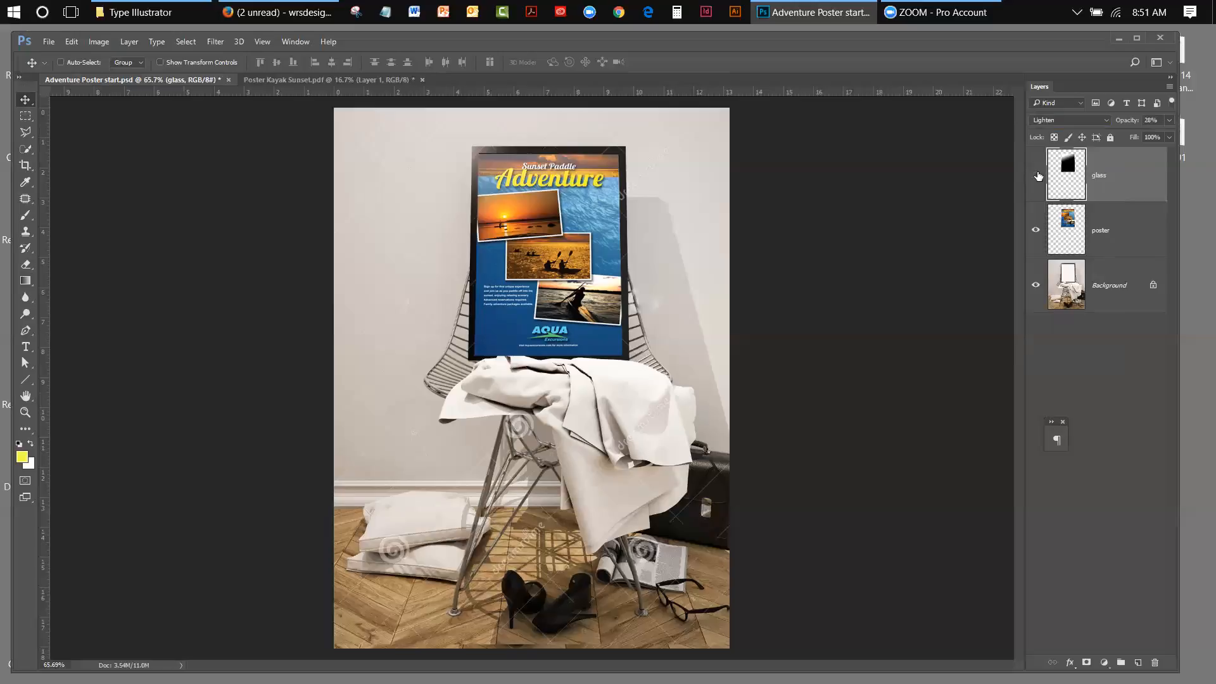
pyautogui.click(1037, 175)
pyautogui.click(1037, 175)
pyautogui.click(1037, 176)
pyautogui.click(1036, 230)
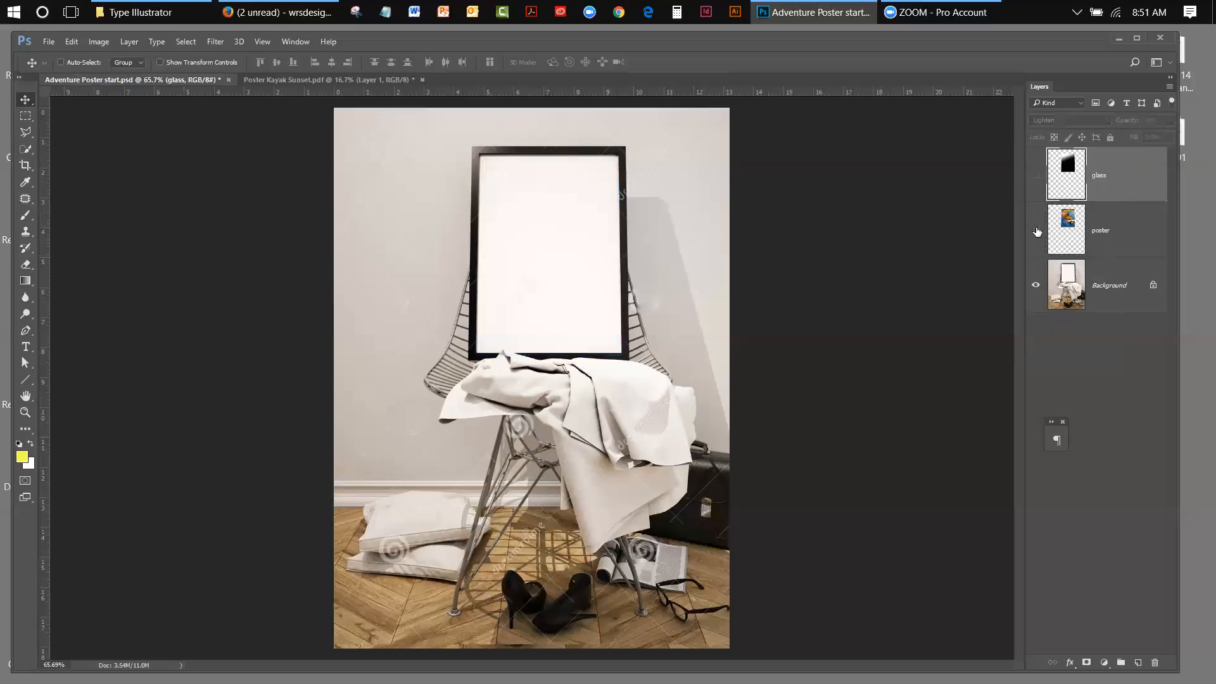
pyautogui.click(1036, 230)
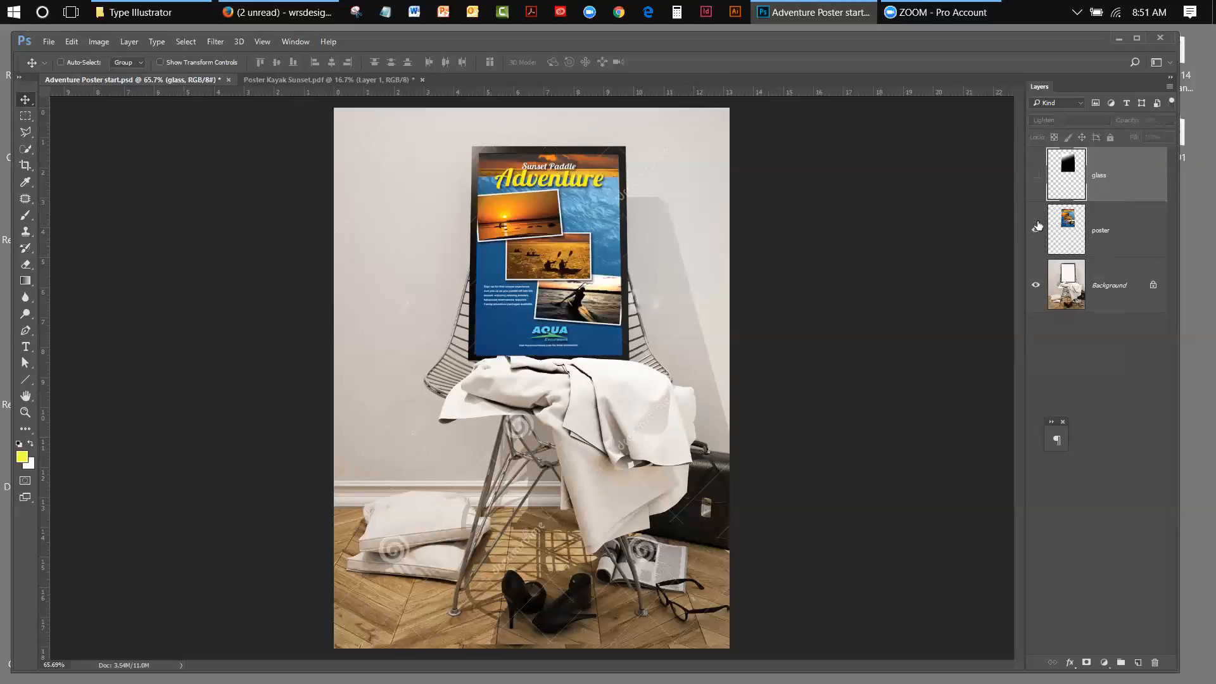
pyautogui.click(1036, 176)
pyautogui.click(1037, 183)
pyautogui.click(1036, 178)
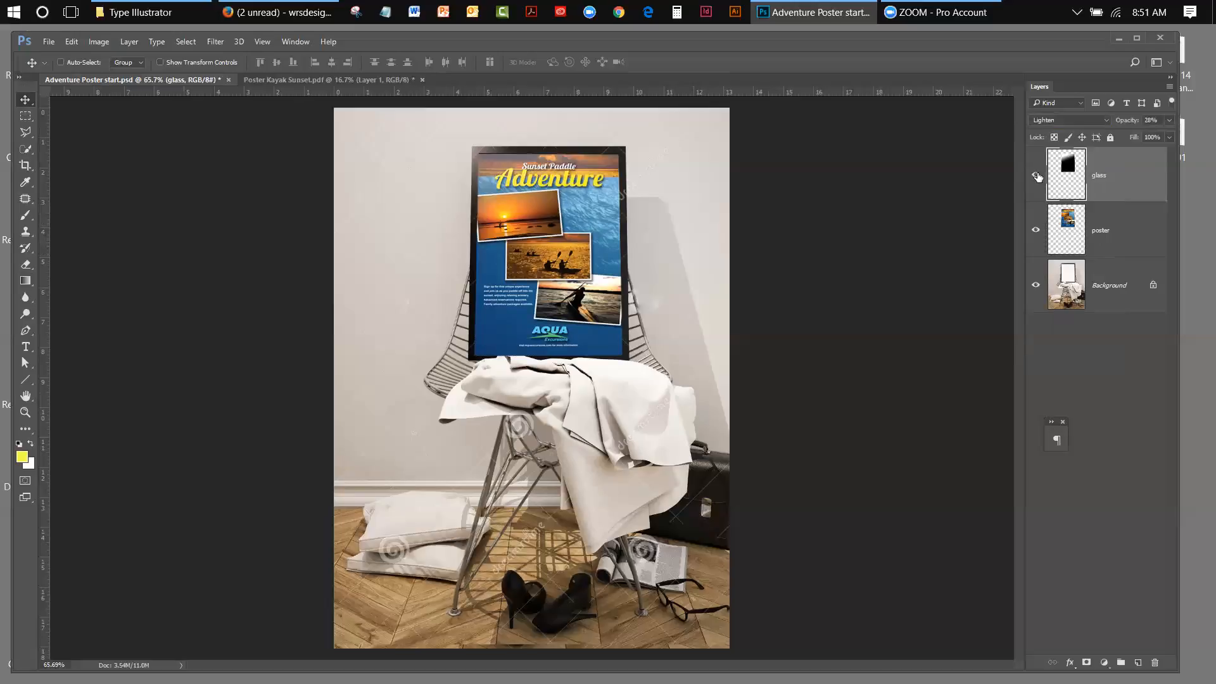